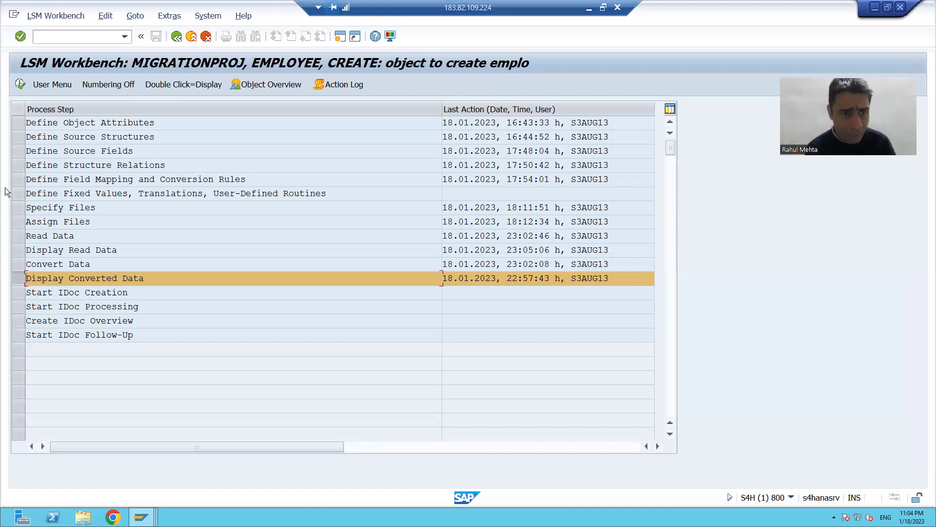
# Step: Open the Specify Files process step and copy the file path of the Employee Data legacy file
pyautogui.click(20, 211)
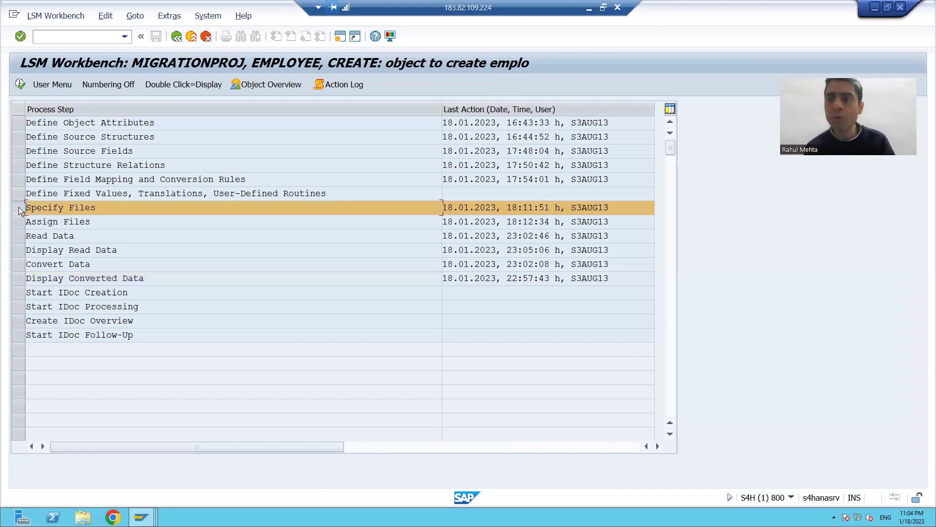
pyautogui.click(21, 84)
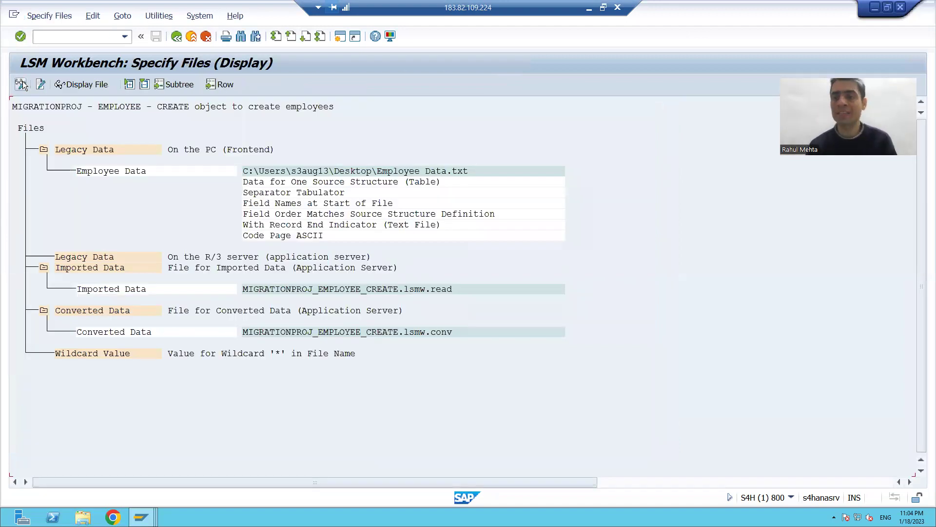
pyautogui.click(251, 174)
pyautogui.moveTo(251, 176); pyautogui.dragTo(463, 168)
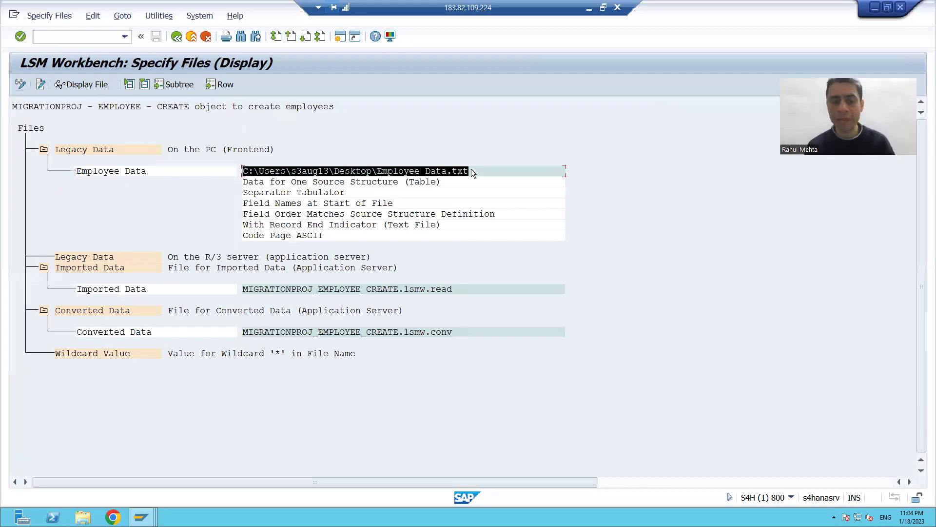
pyautogui.hotkey('ctrl', 'c')
# Step: Review the records in the Employee Data text file on the desktop, close it, and return to the LSM Workbench process steps
pyautogui.press('super+d')
pyautogui.doubleClick(19, 480)
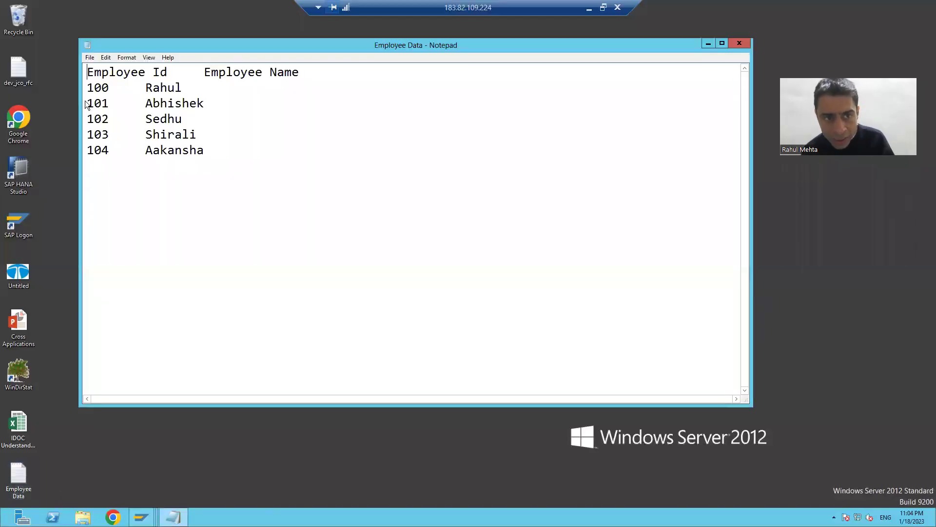
pyautogui.moveTo(88, 88); pyautogui.dragTo(202, 90)
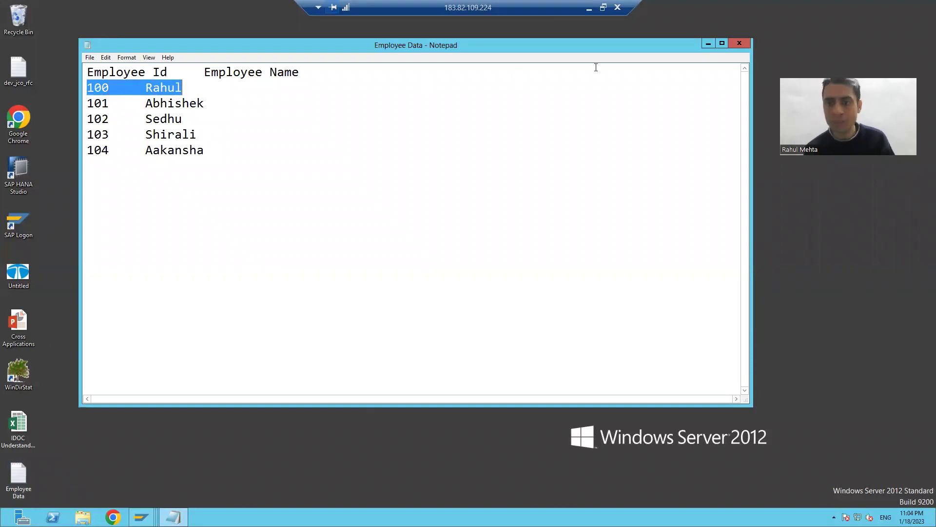
pyautogui.click(739, 41)
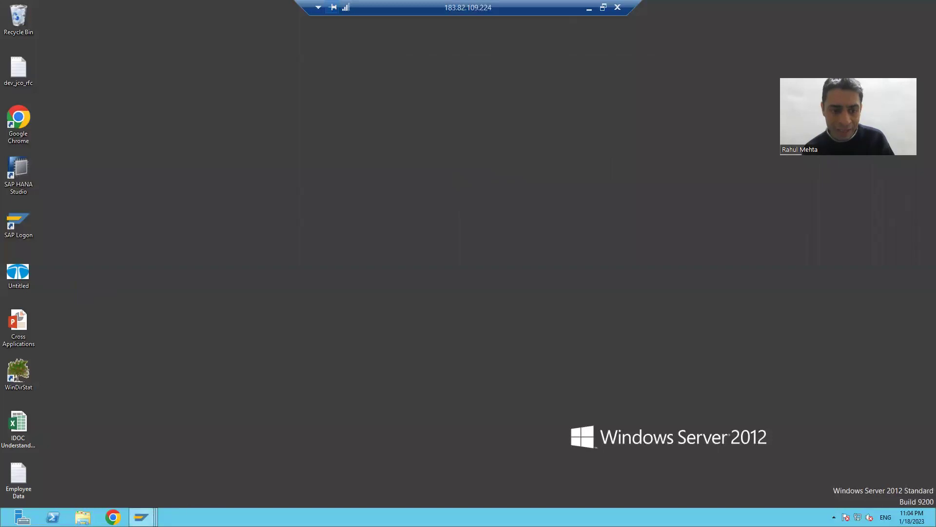
pyautogui.moveTo(141, 517)
pyautogui.click(195, 478)
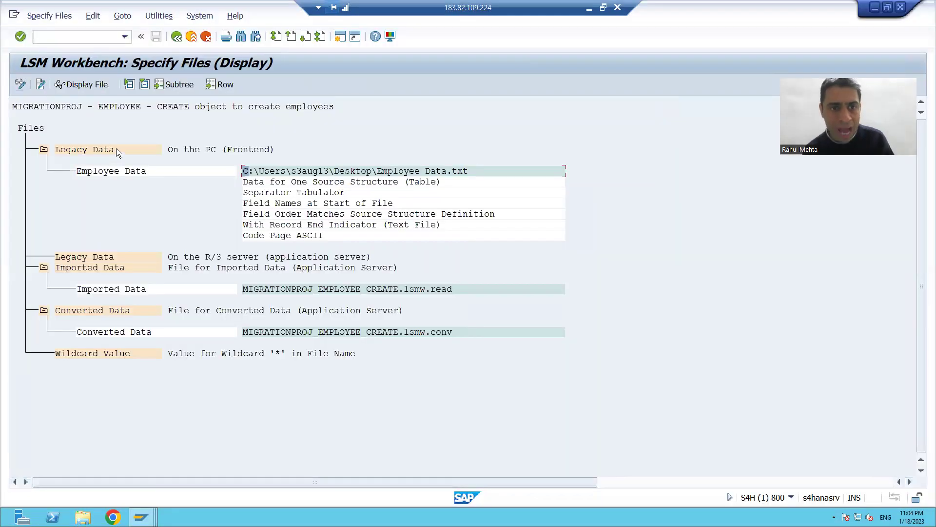
pyautogui.click(177, 36)
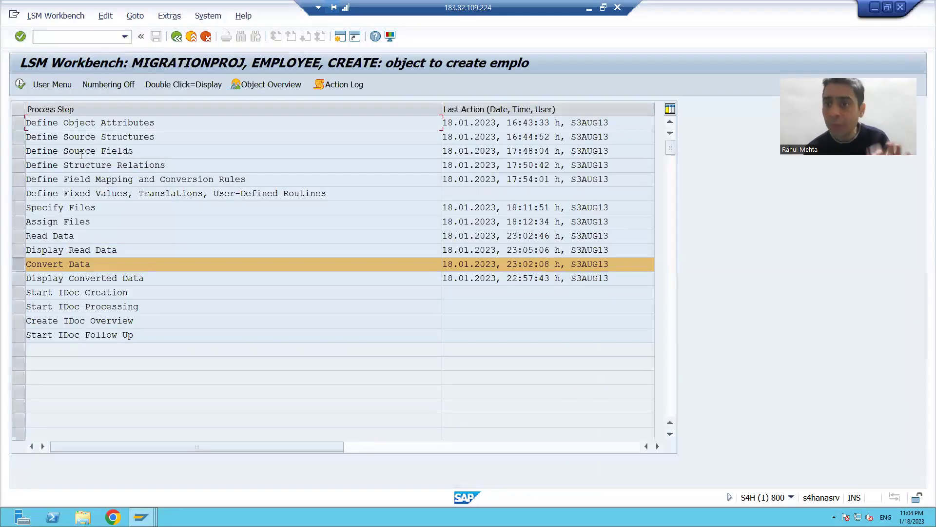
# Step: Open the Assign Files process step and check which legacy file is assigned to the source structure ZEMPSOURCE
pyautogui.click(18, 221)
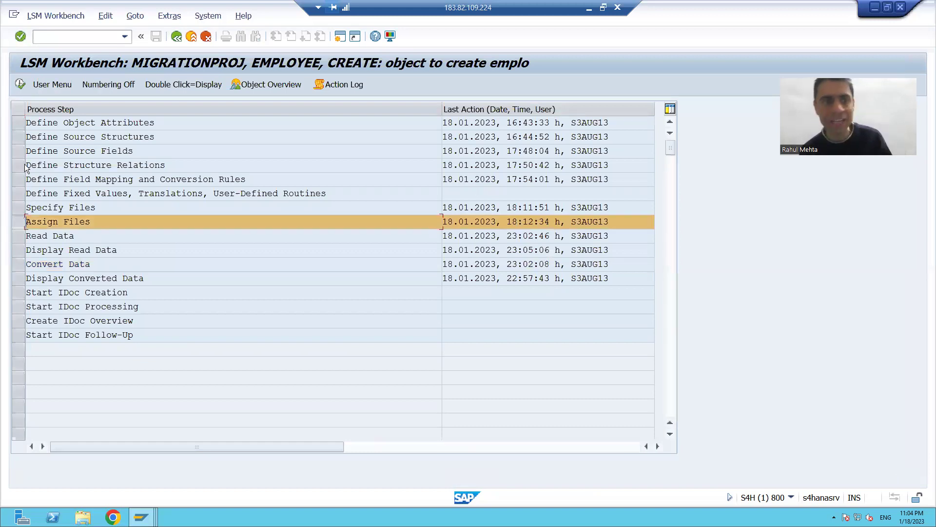
pyautogui.click(22, 86)
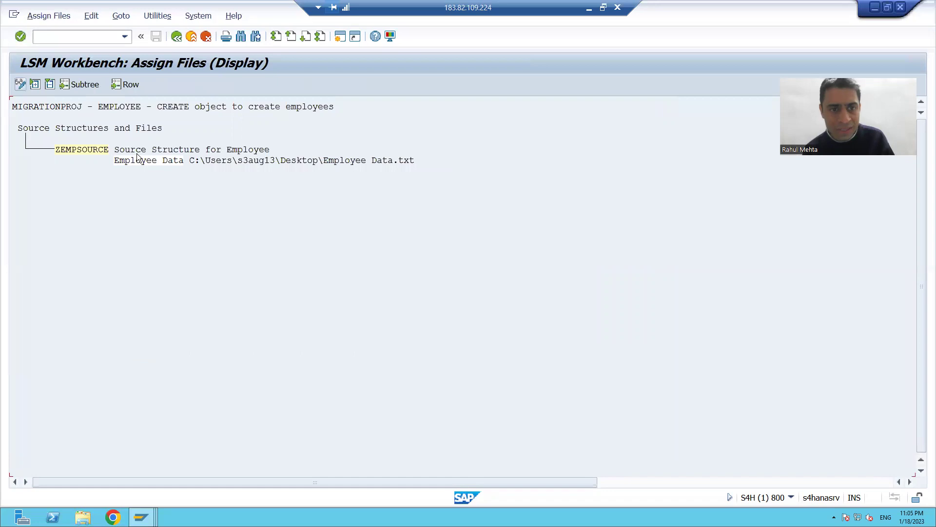
pyautogui.moveTo(191, 159); pyautogui.dragTo(418, 156)
pyautogui.hotkey('ctrl', 'c')
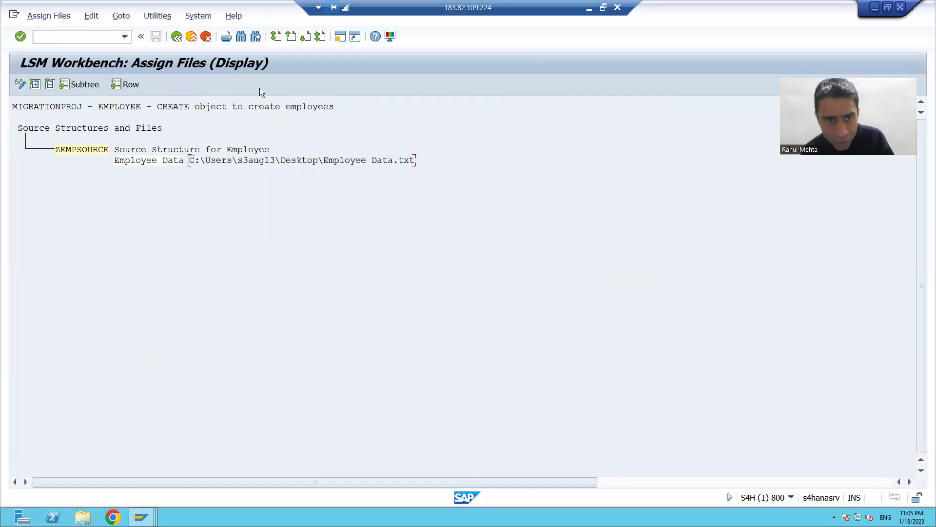
pyautogui.moveTo(56, 150); pyautogui.dragTo(114, 152)
pyautogui.hotkey('ctrl', 'c')
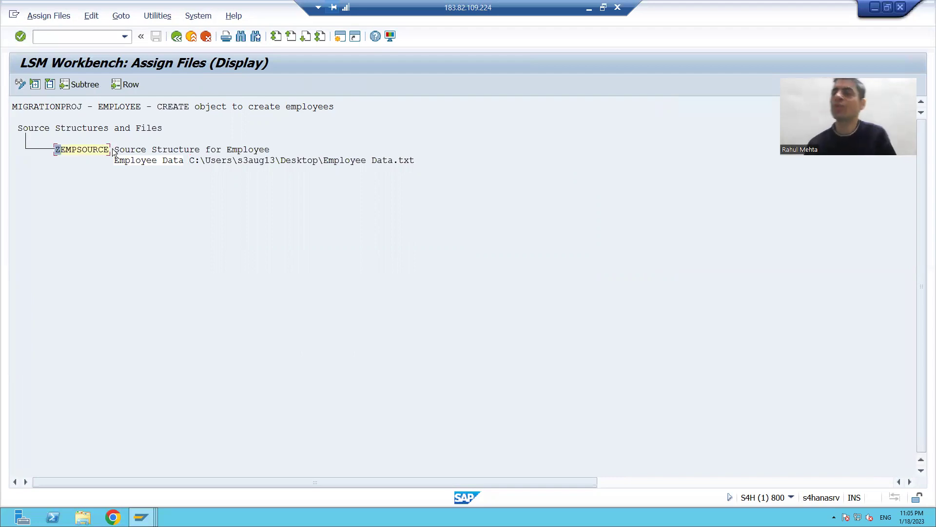
pyautogui.press('F3')
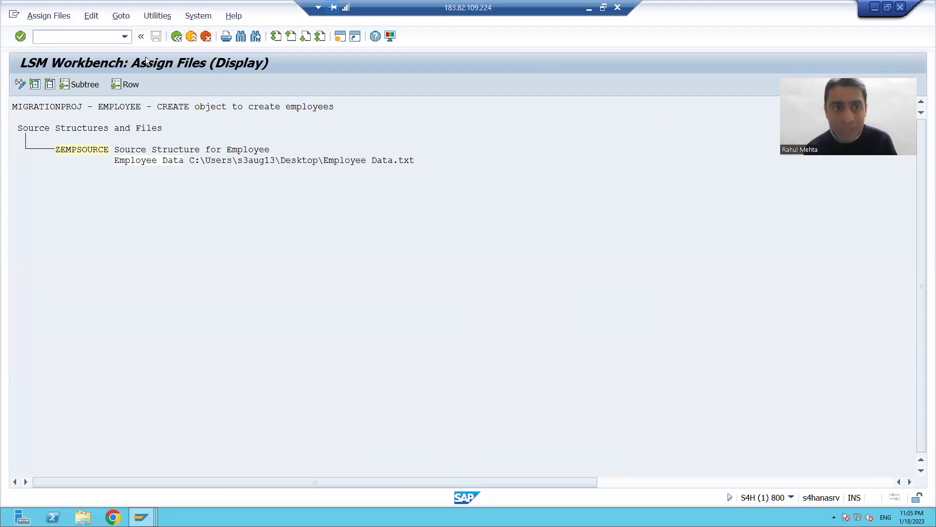
# Step: Display the Define Source Fields step to review the fields of ZEMPSOURCE, and return to the process steps
pyautogui.click(19, 150)
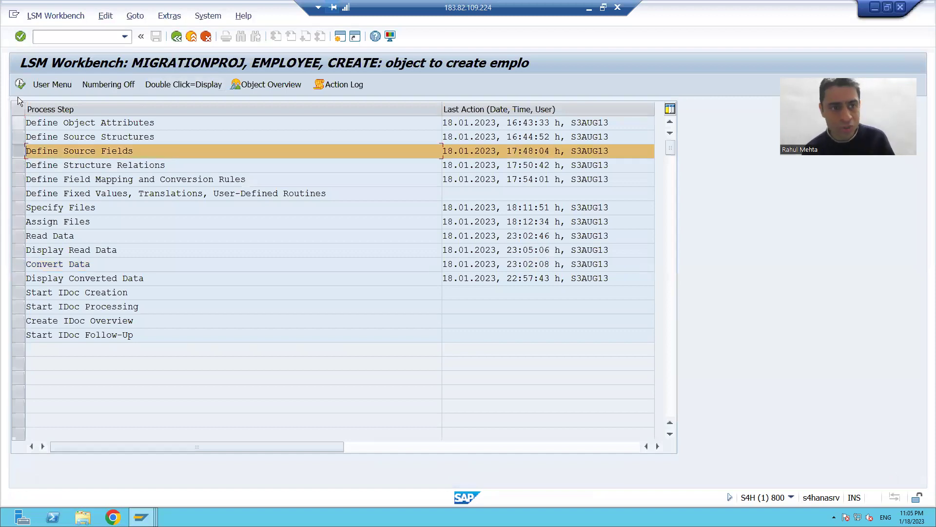
pyautogui.click(20, 84)
pyautogui.click(95, 183)
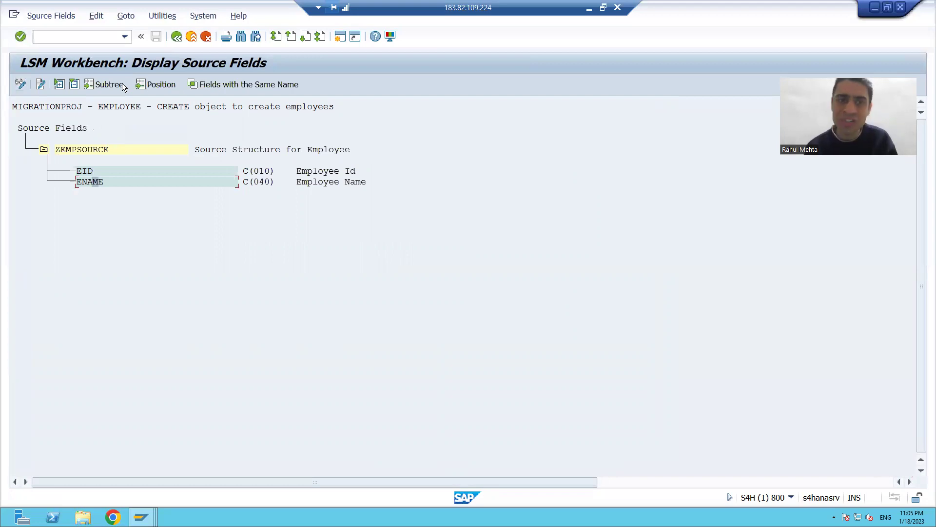
pyautogui.press('F3')
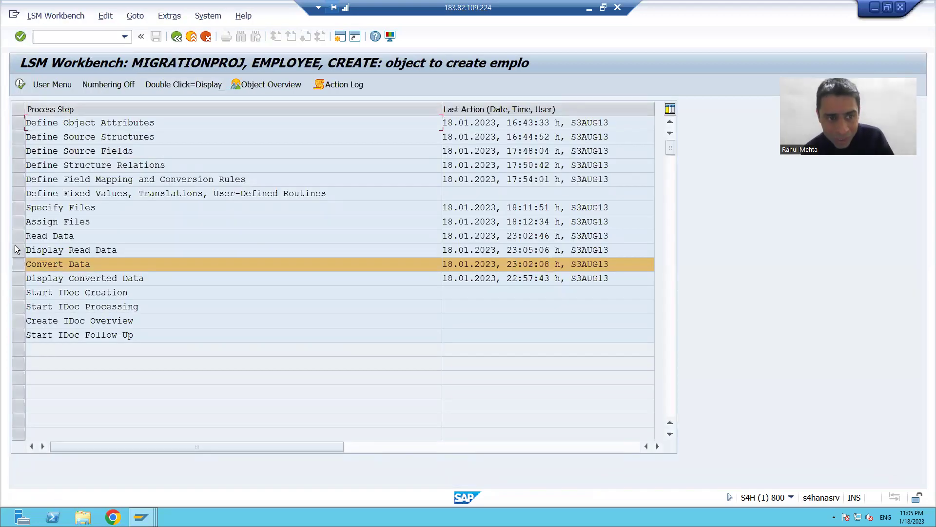
# Step: Recheck the file assignment of ZEMPSOURCE in the Assign Files step and return to the process list
pyautogui.click(22, 207)
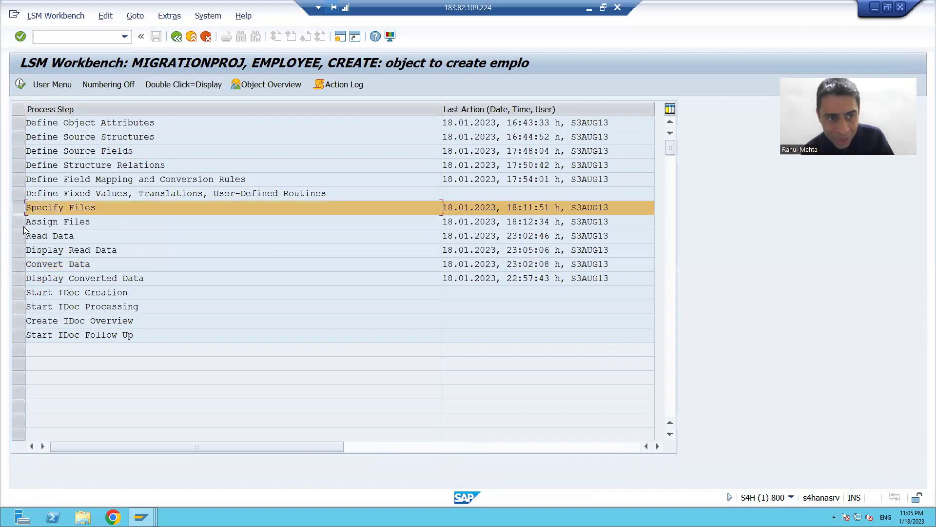
pyautogui.click(22, 221)
pyautogui.click(21, 84)
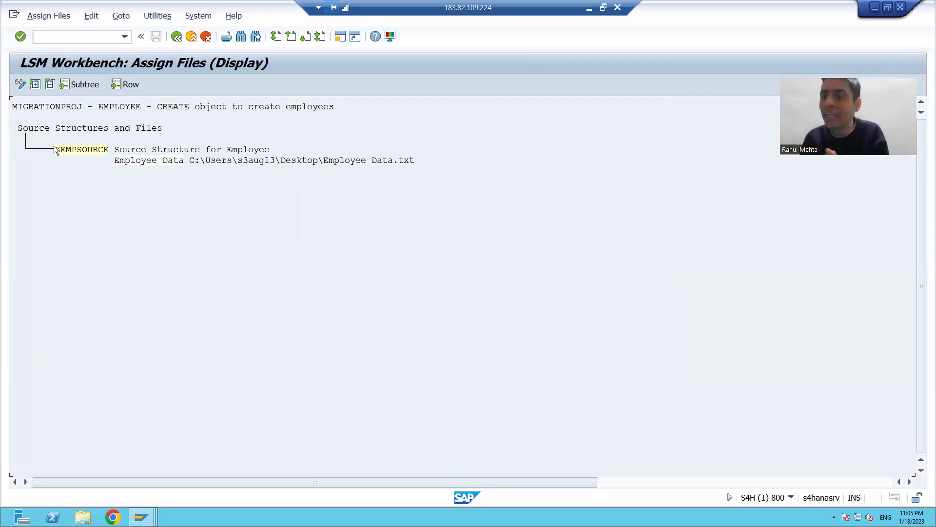
pyautogui.moveTo(57, 148); pyautogui.dragTo(106, 155)
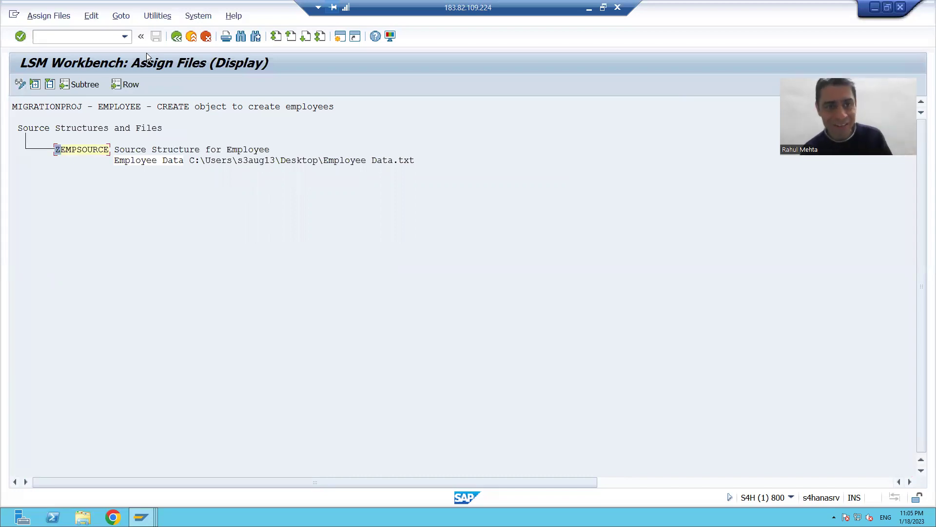
pyautogui.press('F3')
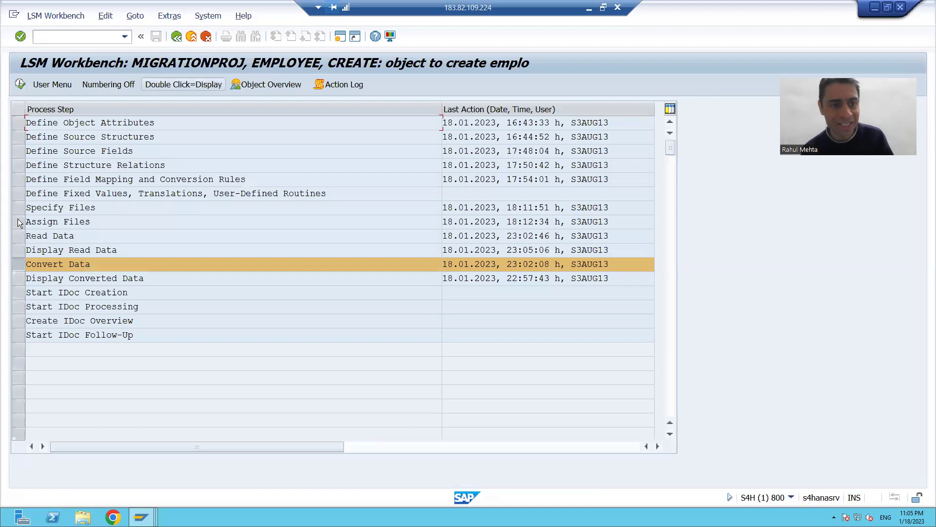
# Step: Run the Read Data step to import the employee file for all transaction numbers, and return to the process steps
pyautogui.click(24, 237)
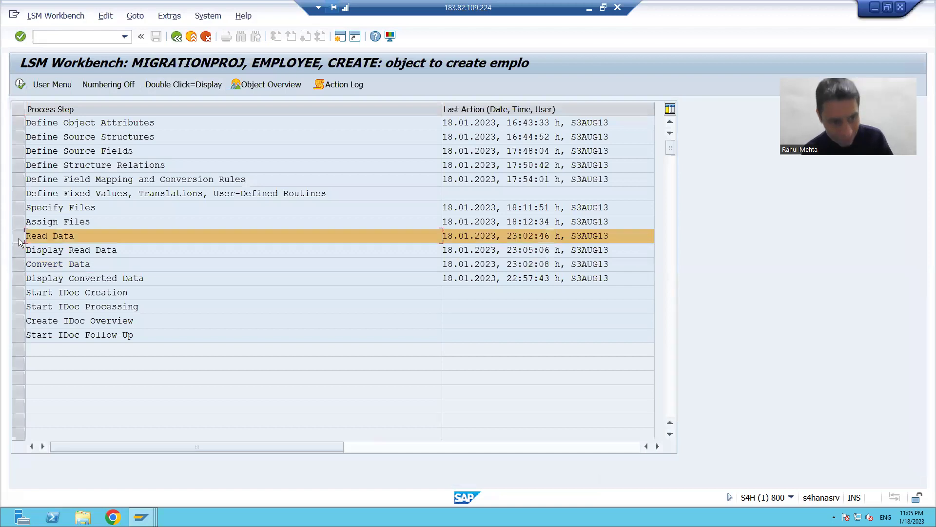
pyautogui.click(20, 84)
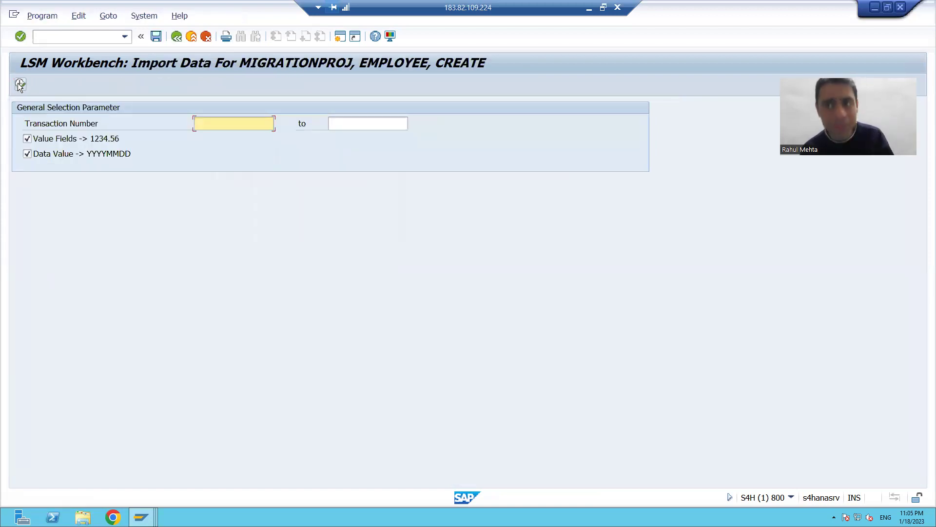
pyautogui.click(20, 84)
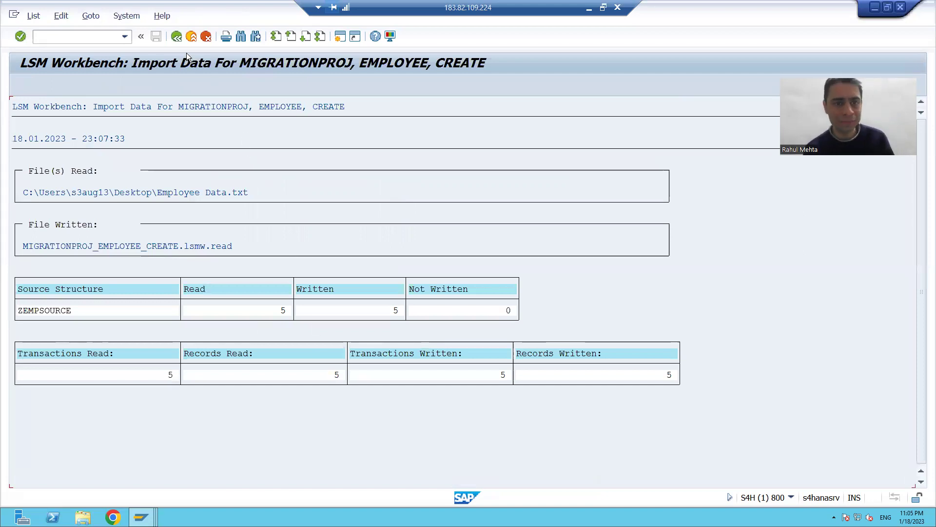
pyautogui.press('F3')
pyautogui.press('F3')
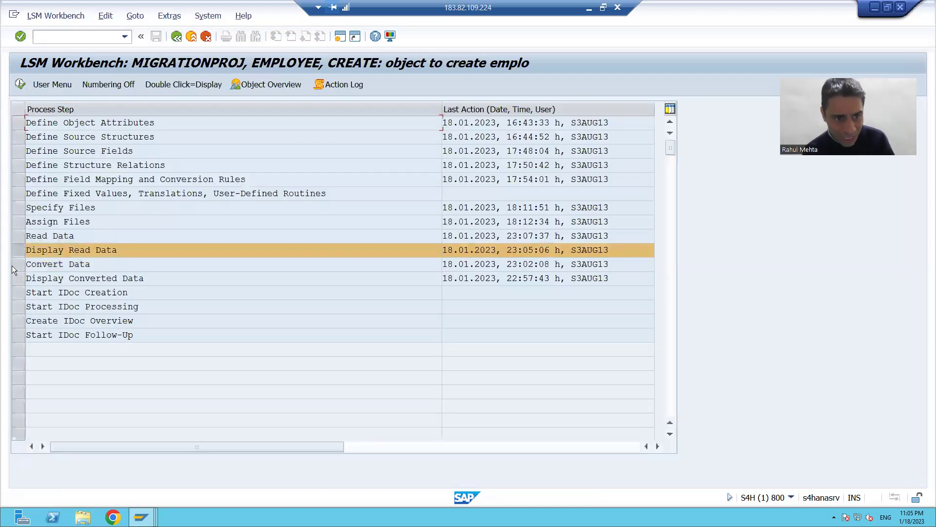
# Step: Display the imported contents of MIGRATIONPROJ_EMPLOYEE_CREATE.lsmw.read through the Display Read Data step, and return to the process steps
pyautogui.click(20, 84)
pyautogui.click(470, 292)
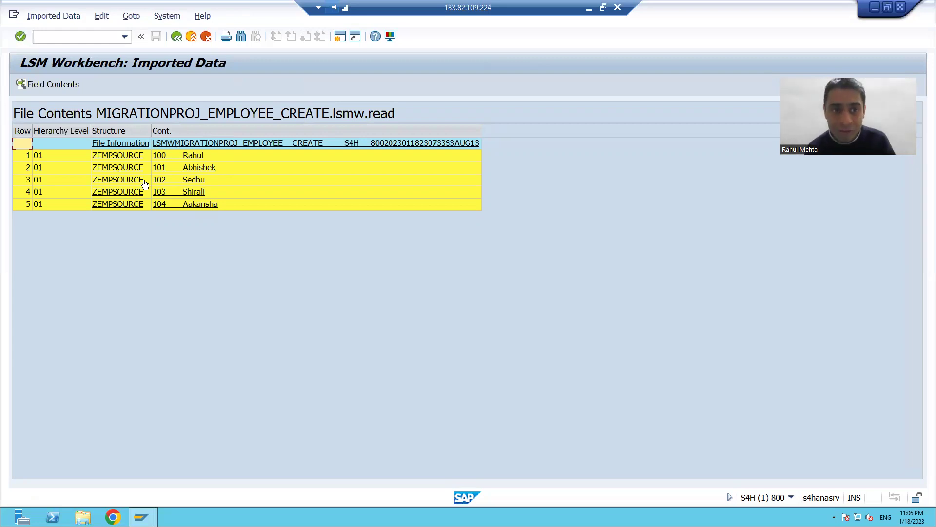
pyautogui.press('F3')
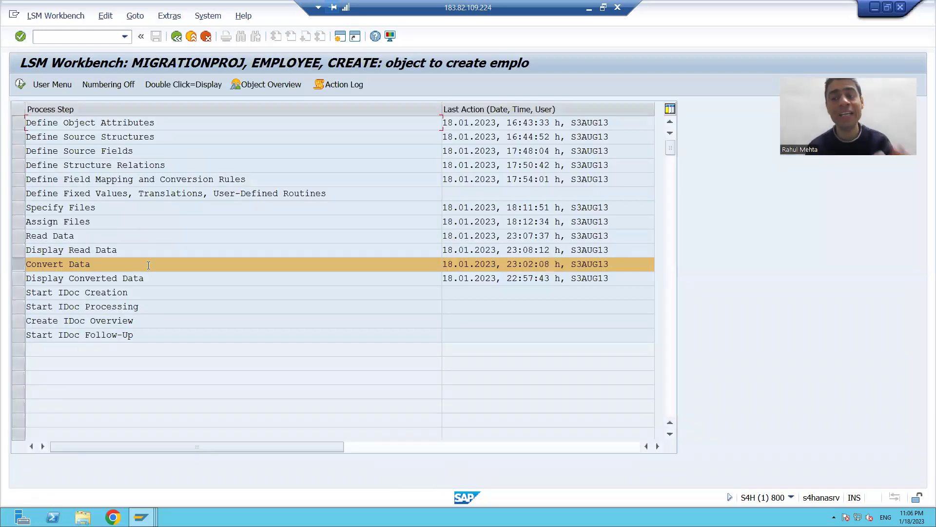
# Step: Review in Define Structure Relations how Z1BP_EMPLOYEE_27 is linked to ZEMPSOURCE, and return to the process steps
pyautogui.click(44, 264)
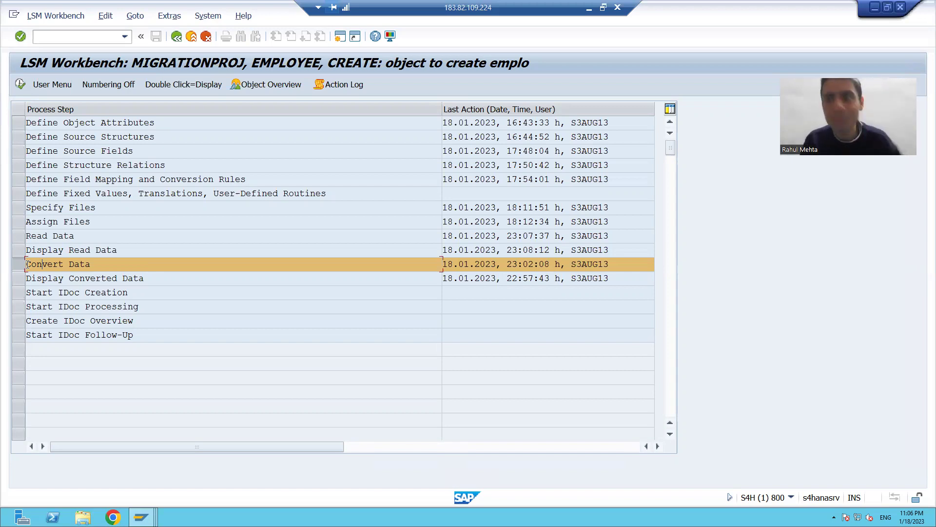
pyautogui.click(18, 168)
pyautogui.click(20, 84)
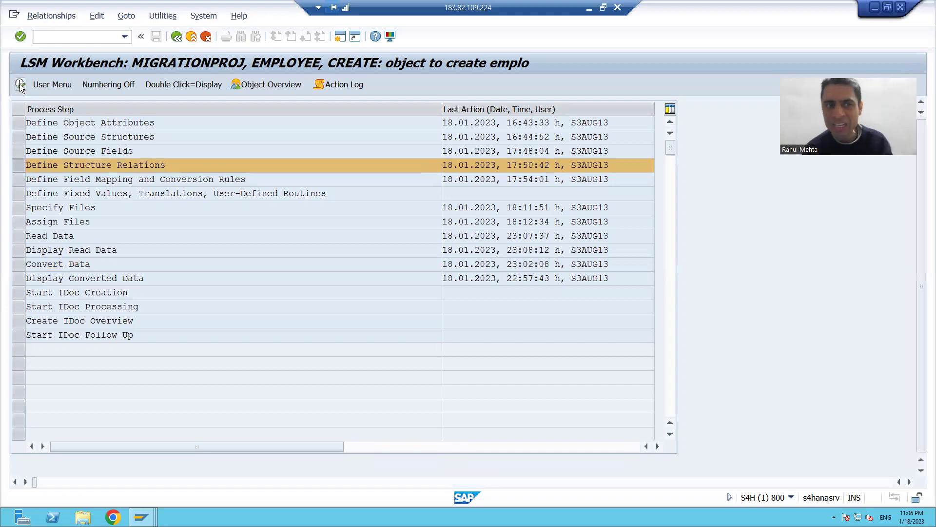
pyautogui.moveTo(502, 152); pyautogui.dragTo(554, 152)
pyautogui.click(502, 153)
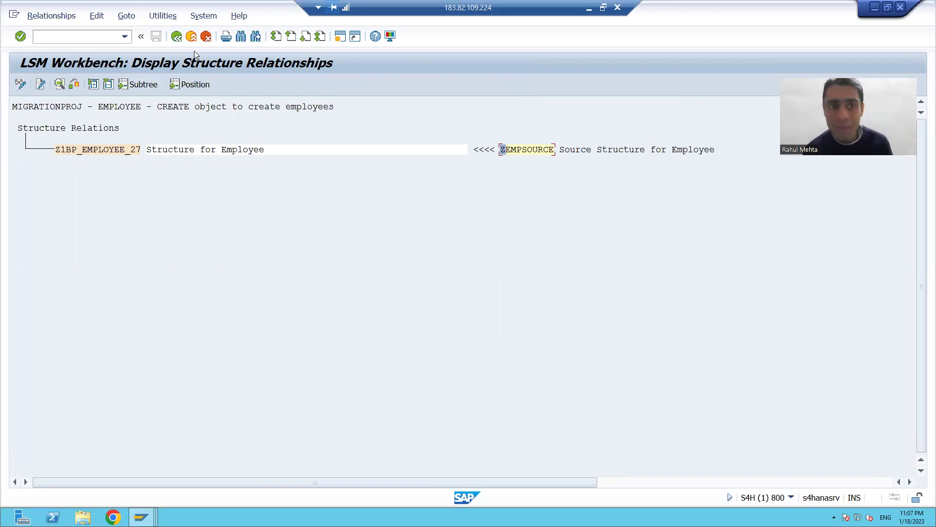
pyautogui.press('F3')
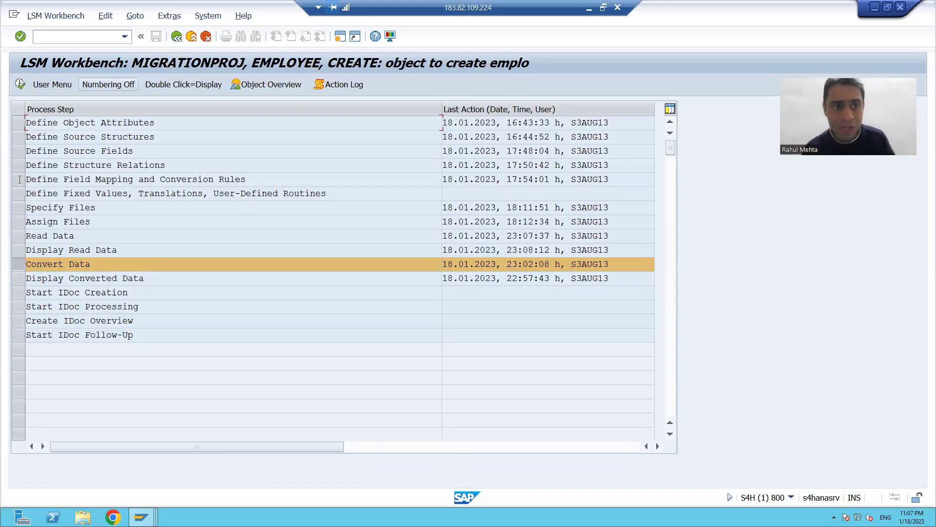
# Step: Open Define Field Mapping and Conversion Rules and inspect the rule code for the EID and ENAME fields of Z1BP_EMPLOYEE_27
pyautogui.click(18, 180)
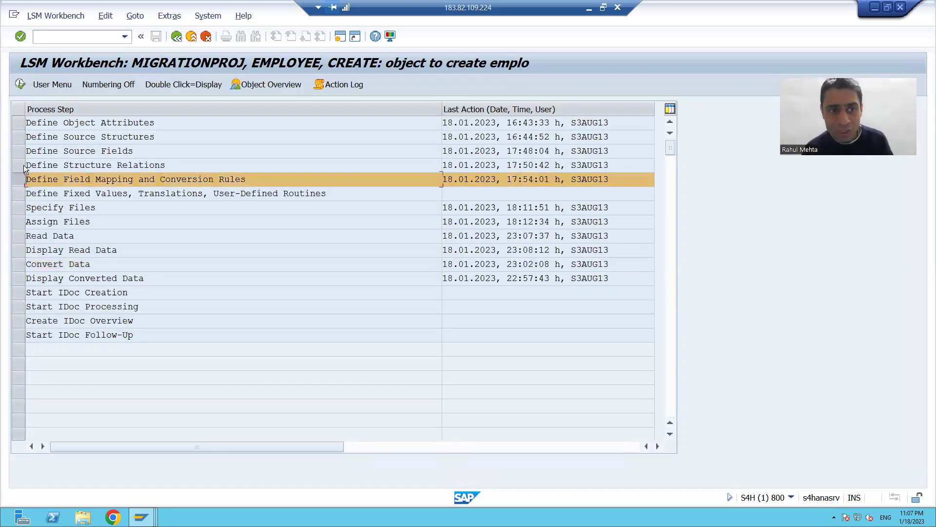
pyautogui.click(20, 84)
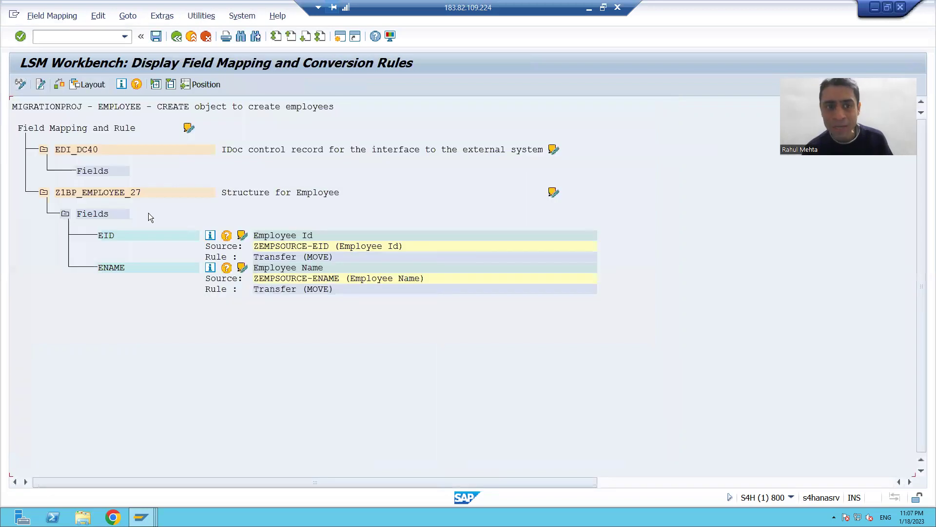
pyautogui.doubleClick(355, 246)
pyautogui.moveTo(141, 106); pyautogui.dragTo(195, 107)
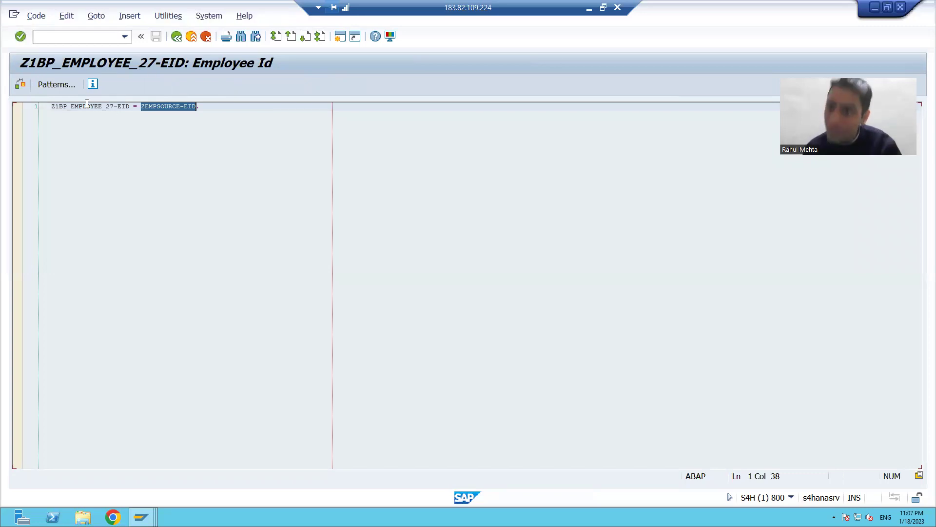
pyautogui.press('F3')
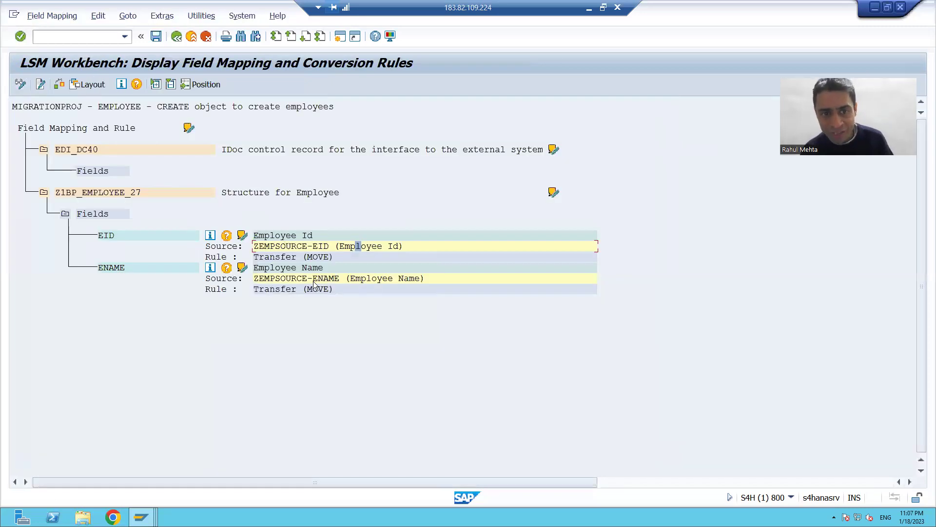
pyautogui.doubleClick(337, 278)
pyautogui.click(209, 106)
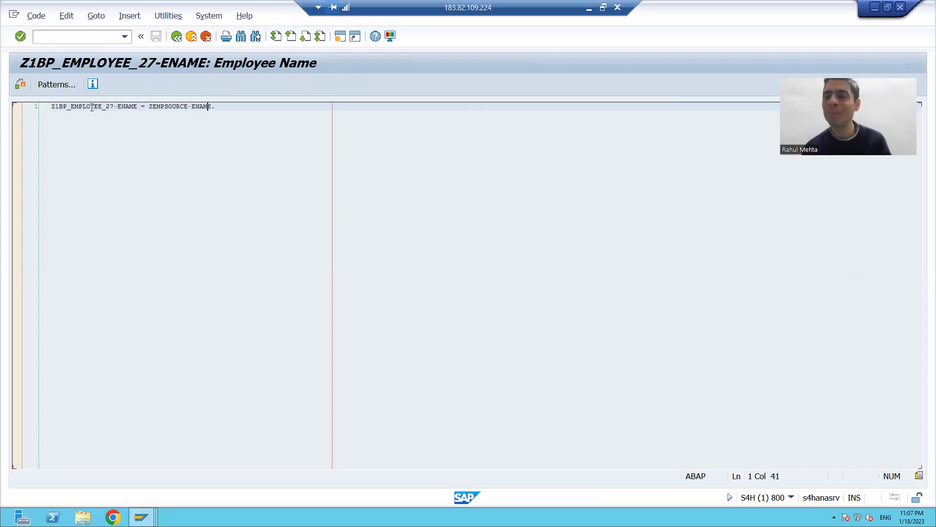
# Step: Leave the field mapping rules, display the imported contents of MIGRATIONPROJ_EMPLOYEE_CREATE.lsmw.read again through Display Read Data, and return to the process steps
pyautogui.click(177, 36)
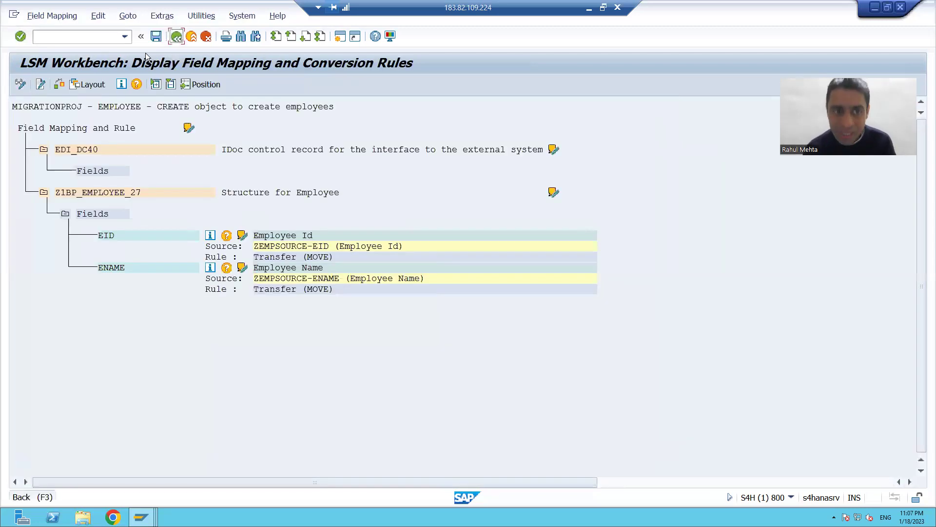
pyautogui.click(176, 36)
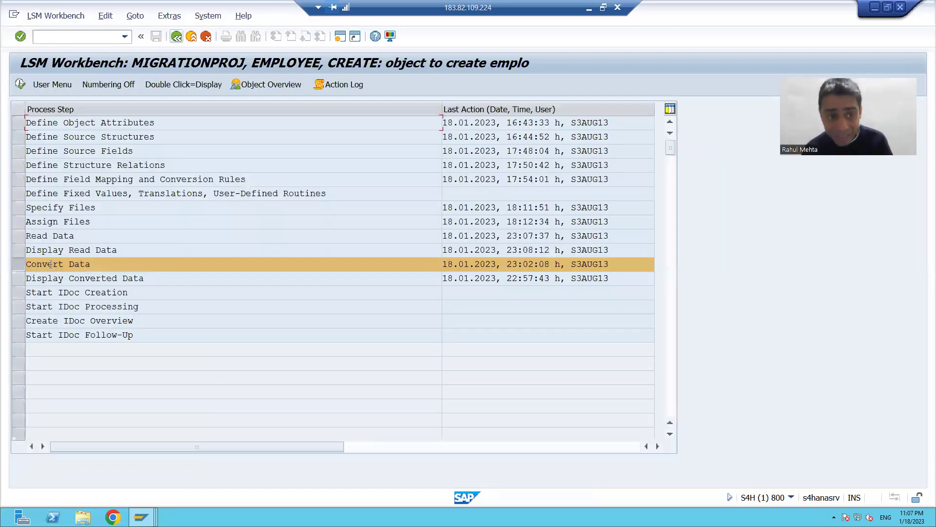
pyautogui.click(19, 250)
pyautogui.click(20, 84)
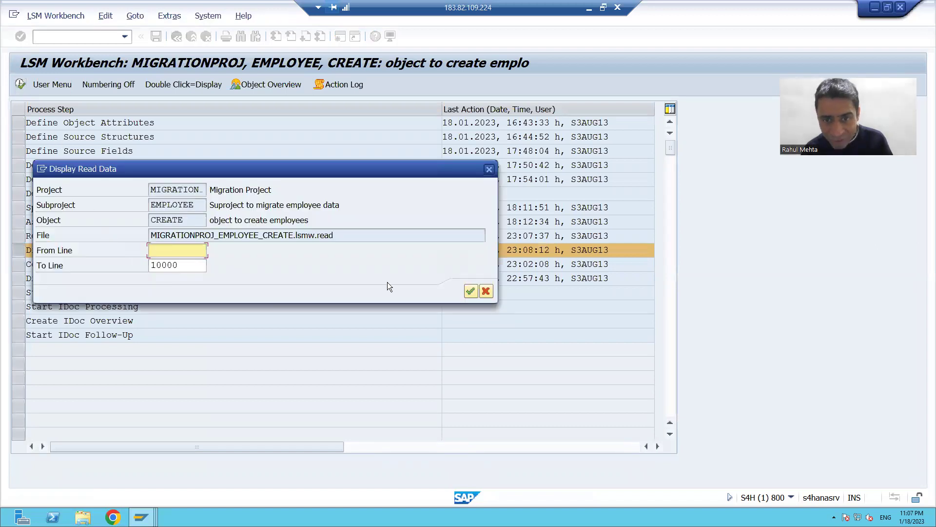
pyautogui.click(467, 293)
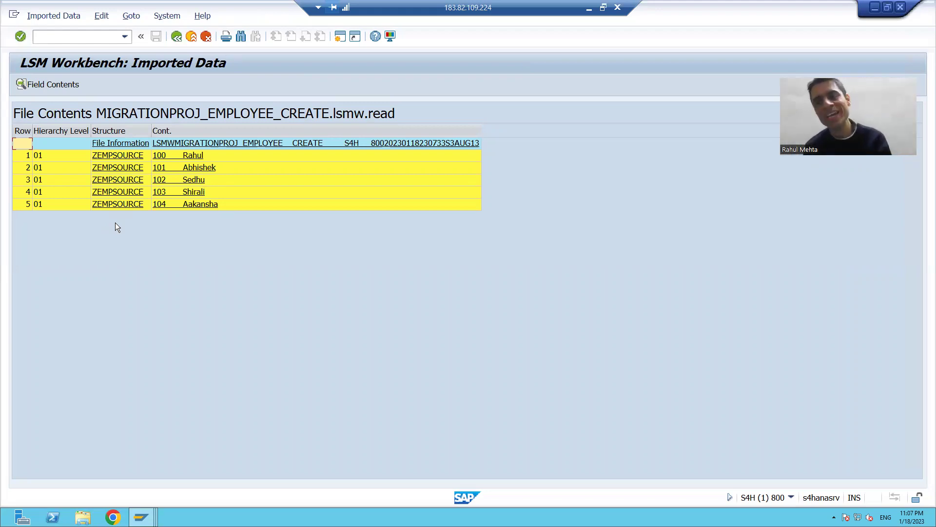
pyautogui.click(177, 36)
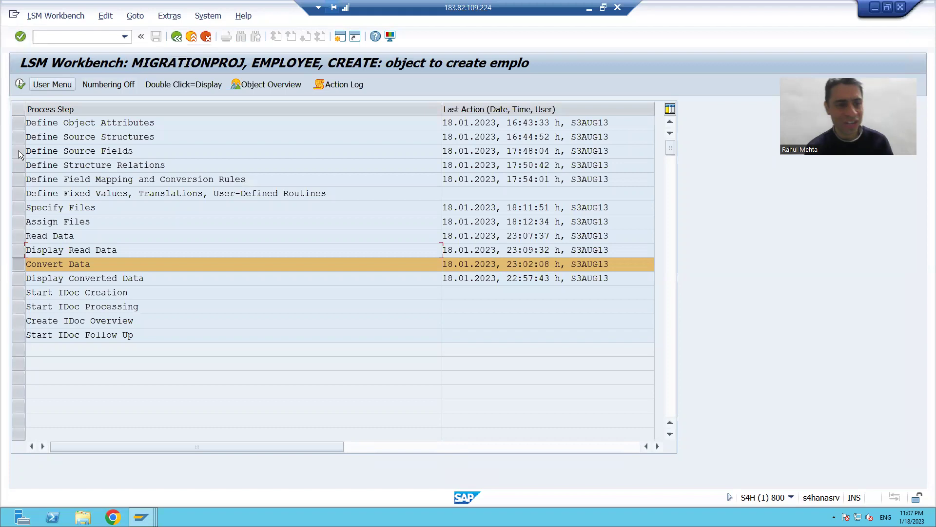
# Step: Run the Convert Data step with the Create File output for all transaction numbers, and return to the process steps
pyautogui.click(15, 264)
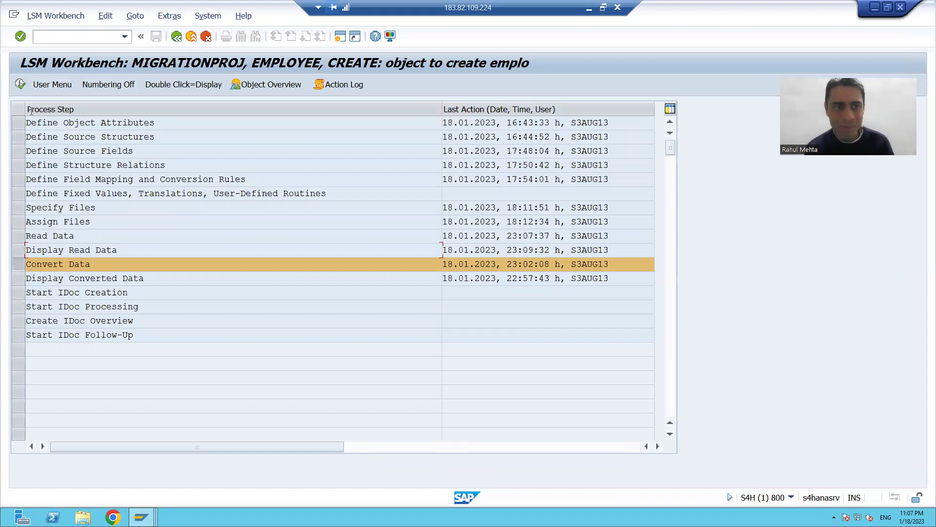
pyautogui.click(20, 83)
pyautogui.click(20, 83)
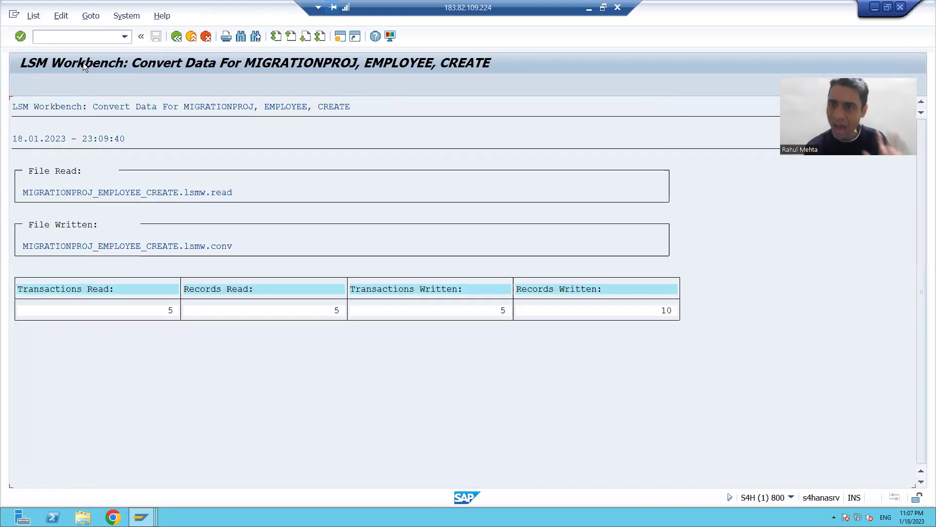
pyautogui.press('F3')
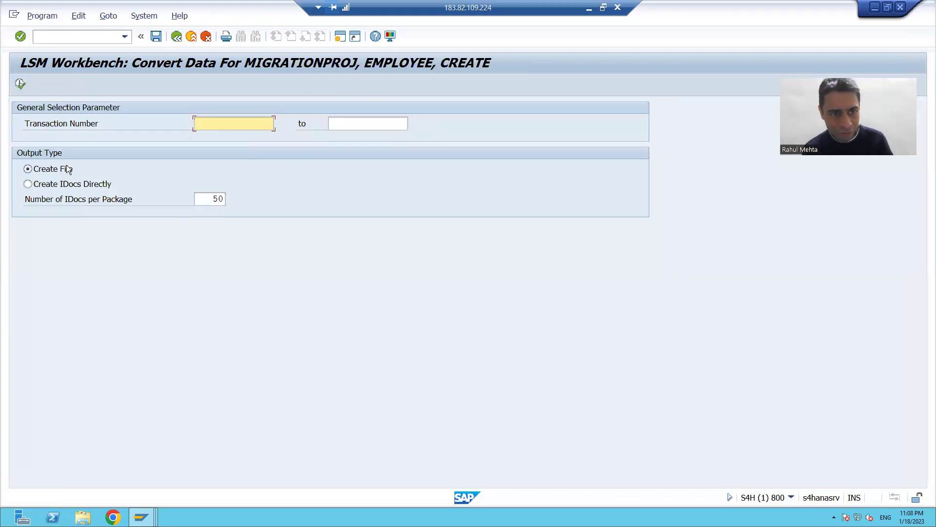
pyautogui.press('F3')
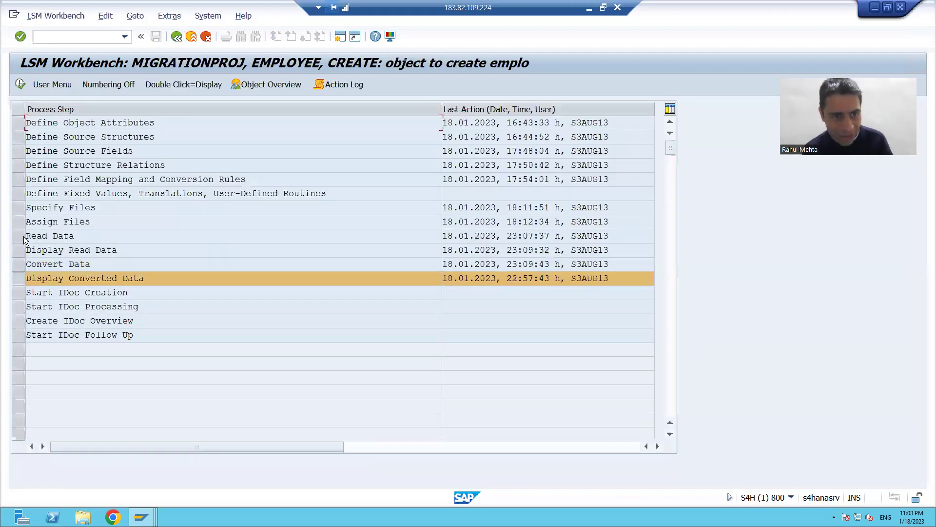
# Step: Display the contents of MIGRATIONPROJ_EMPLOYEE_CREATE.lsmw.conv and inspect the EID and ENAME fields in the first Z1BP_EMPLOYEE_27 record
pyautogui.click(20, 83)
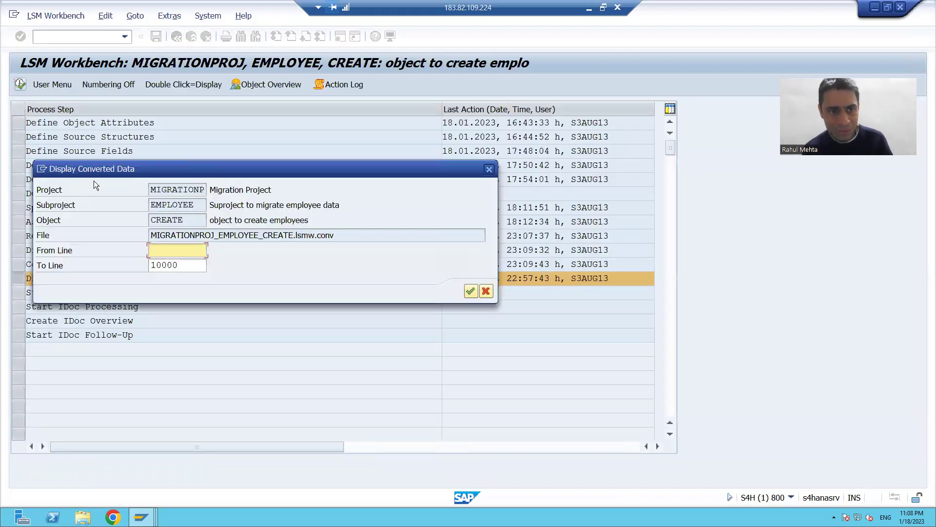
pyautogui.click(469, 291)
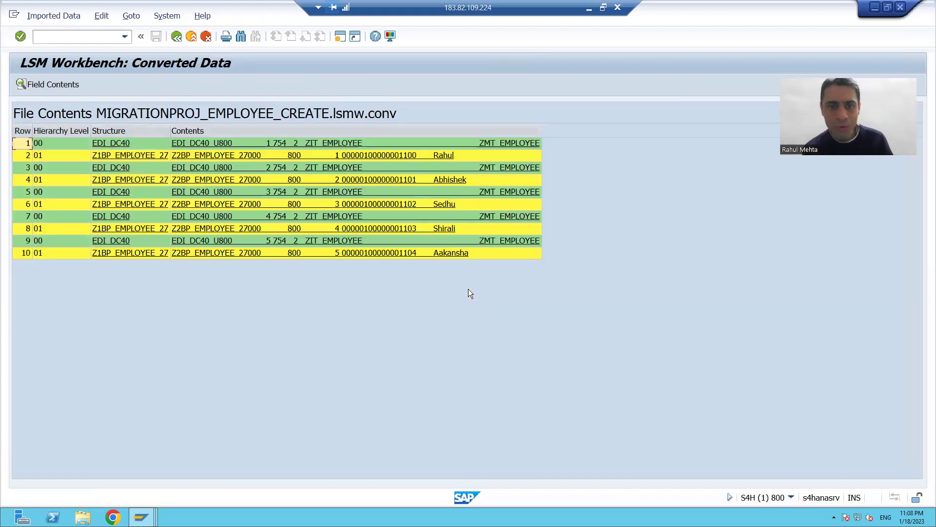
pyautogui.click(245, 155)
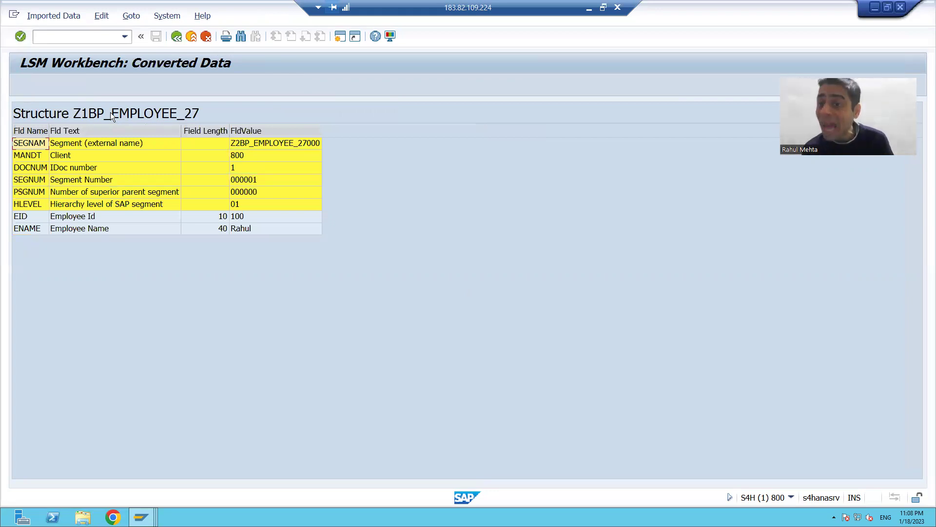
pyautogui.click(208, 215)
pyautogui.click(208, 229)
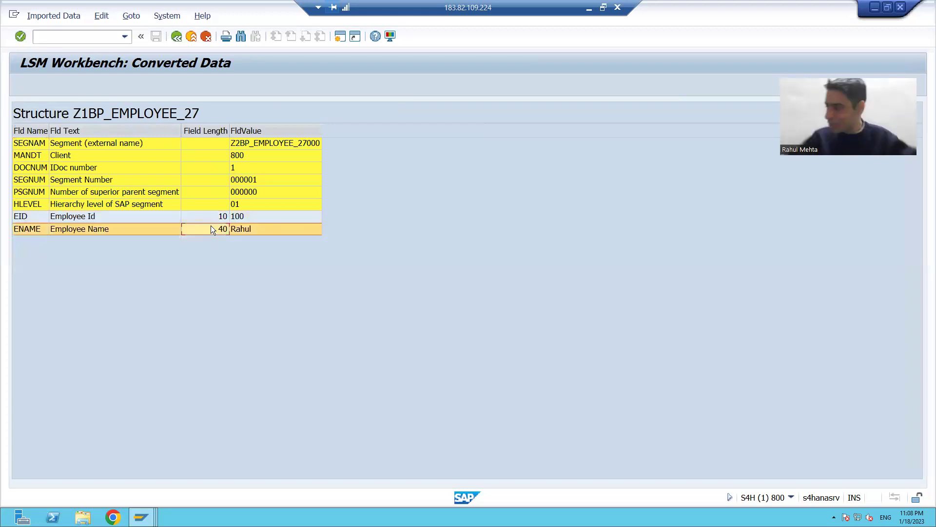
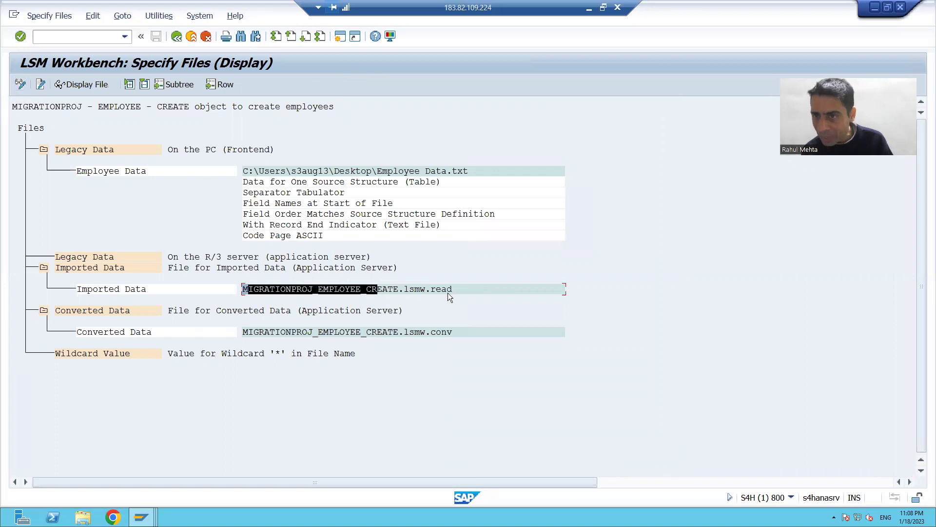
# Step: Compare the application-server file names specified for imported data (.lsmw.read) and converted data (.lsmw.conv), and return to the process steps
pyautogui.click(463, 293)
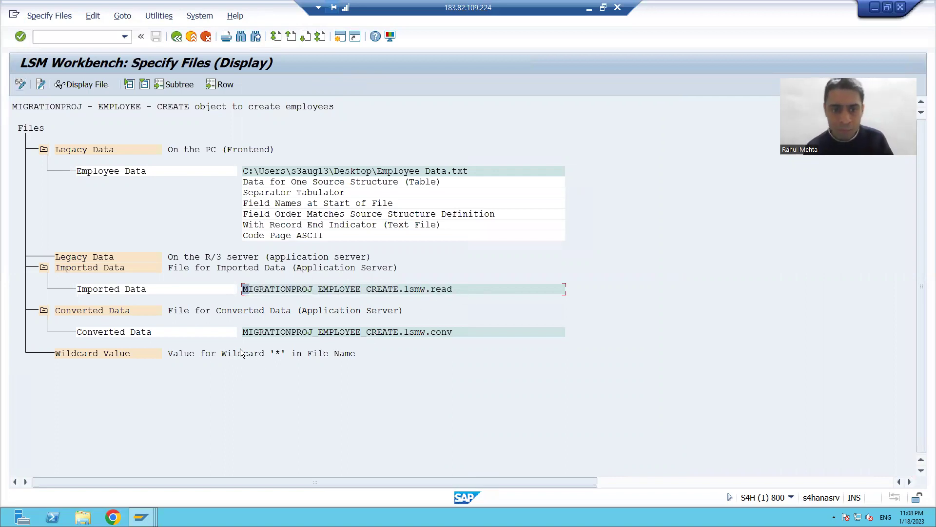
pyautogui.moveTo(243, 333); pyautogui.dragTo(457, 341)
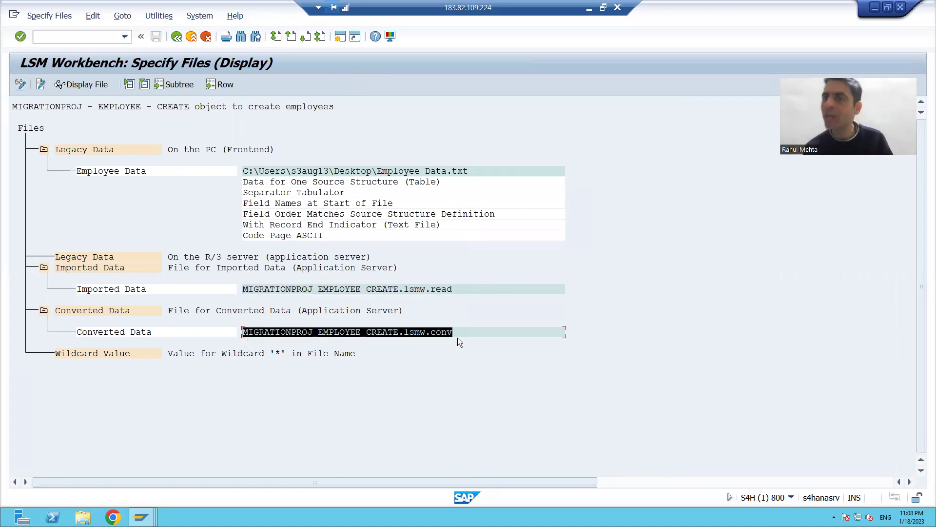
pyautogui.click(458, 337)
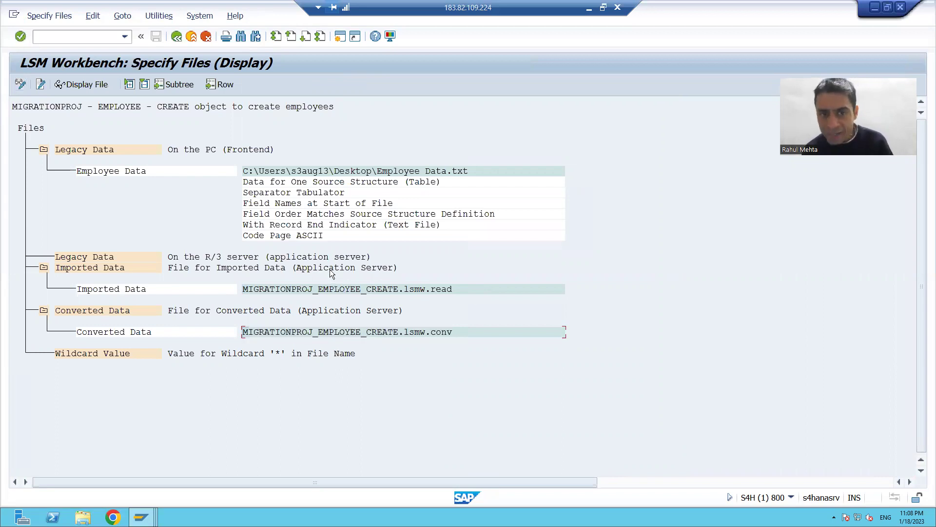
pyautogui.moveTo(243, 289); pyautogui.dragTo(419, 290)
pyautogui.click(353, 268)
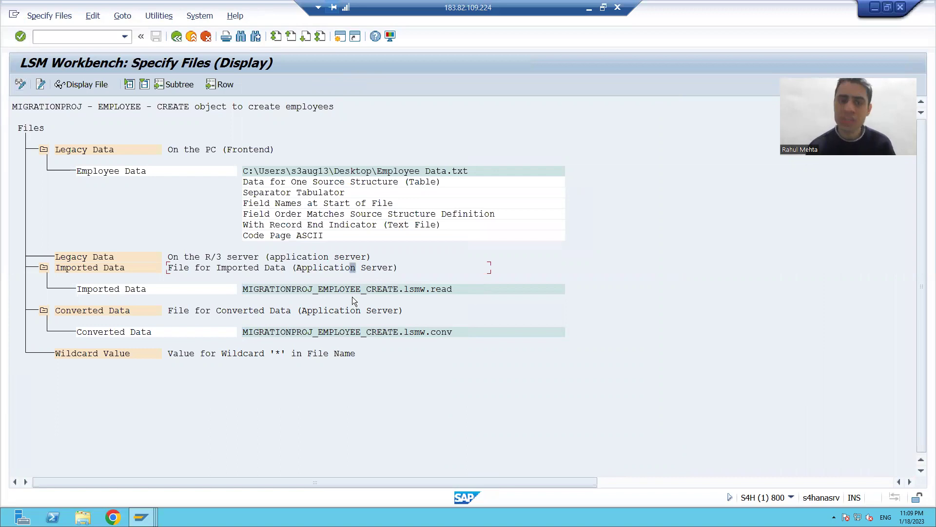
pyautogui.click(360, 331)
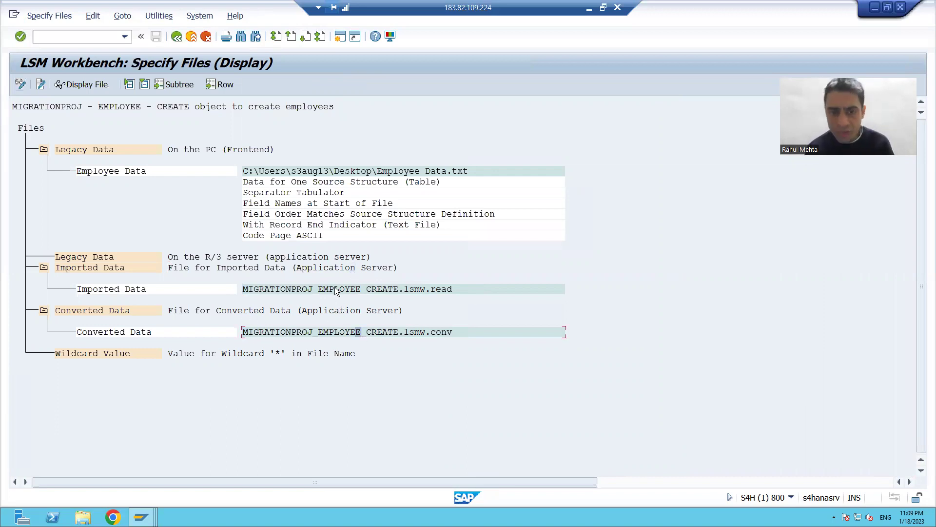
pyautogui.click(337, 332)
pyautogui.click(333, 334)
pyautogui.moveTo(245, 292); pyautogui.dragTo(354, 290)
pyautogui.click(321, 292)
pyautogui.click(366, 289)
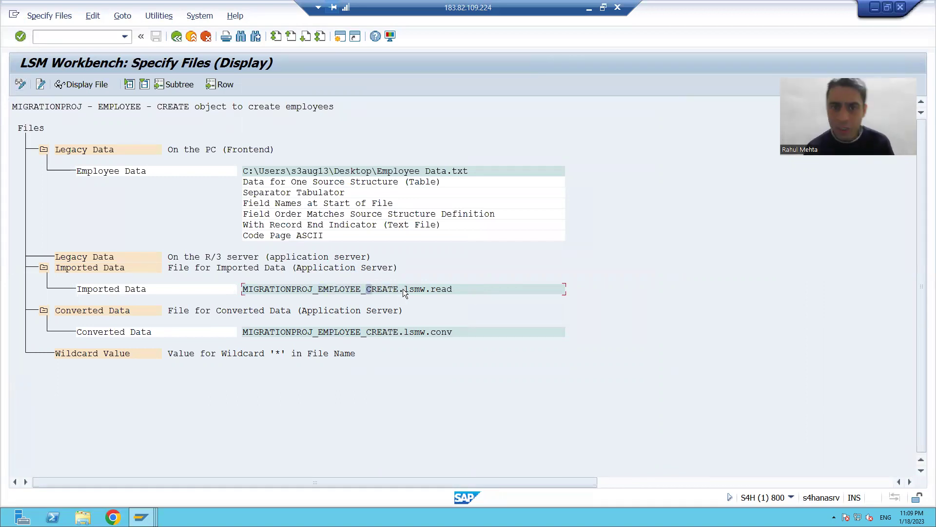
pyautogui.click(440, 289)
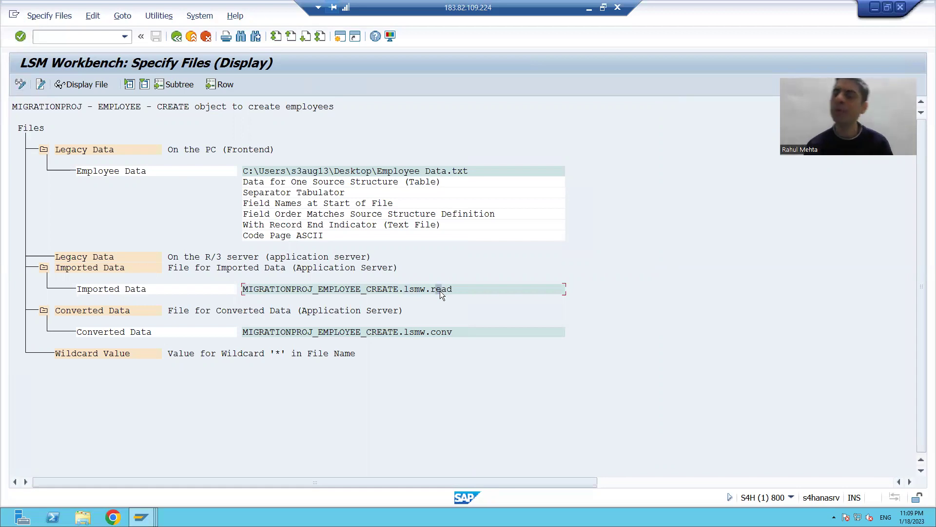
pyautogui.click(244, 334)
pyautogui.doubleClick(277, 333)
pyautogui.click(338, 332)
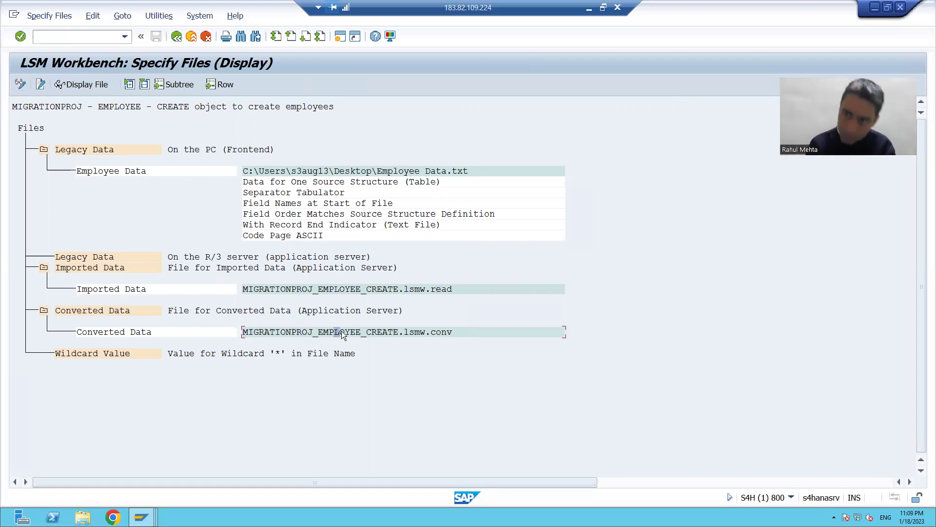
pyautogui.click(383, 332)
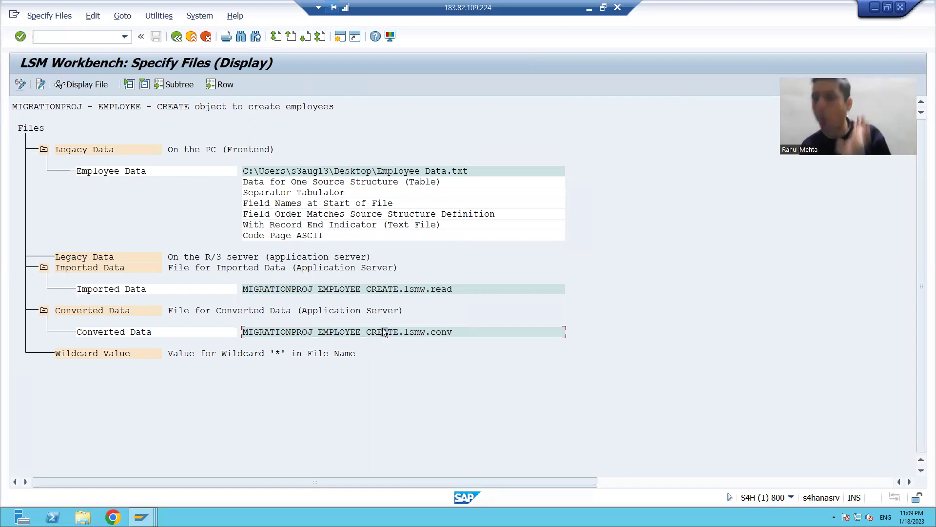
pyautogui.click(415, 334)
pyautogui.click(450, 334)
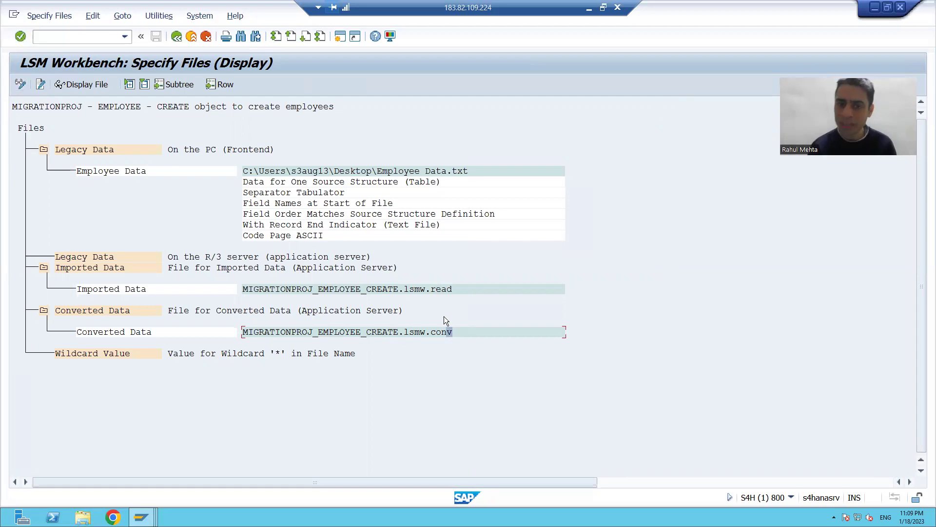
pyautogui.click(438, 332)
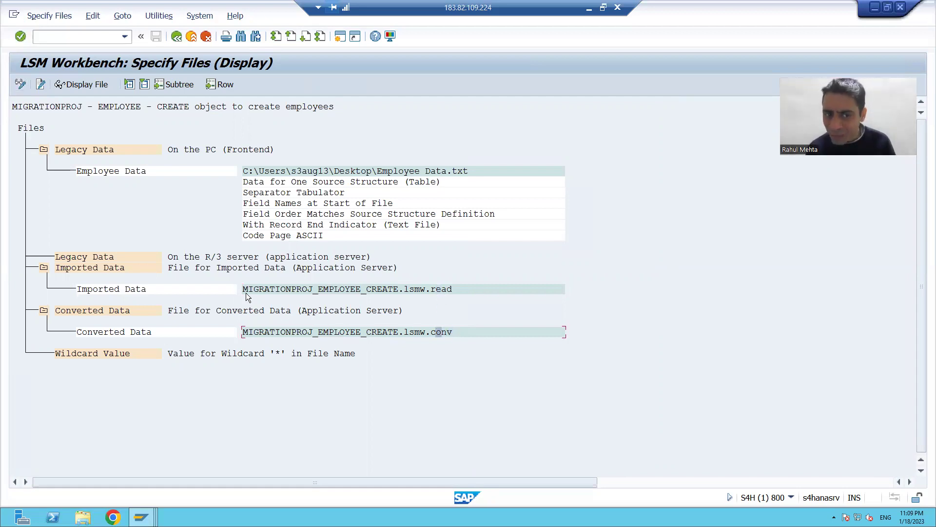
pyautogui.moveTo(244, 290); pyautogui.dragTo(454, 285)
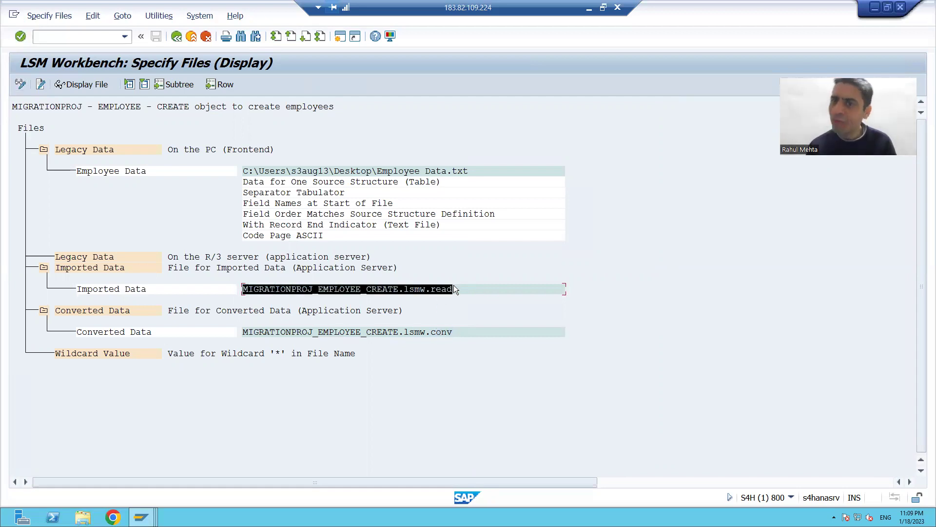
pyautogui.click(453, 285)
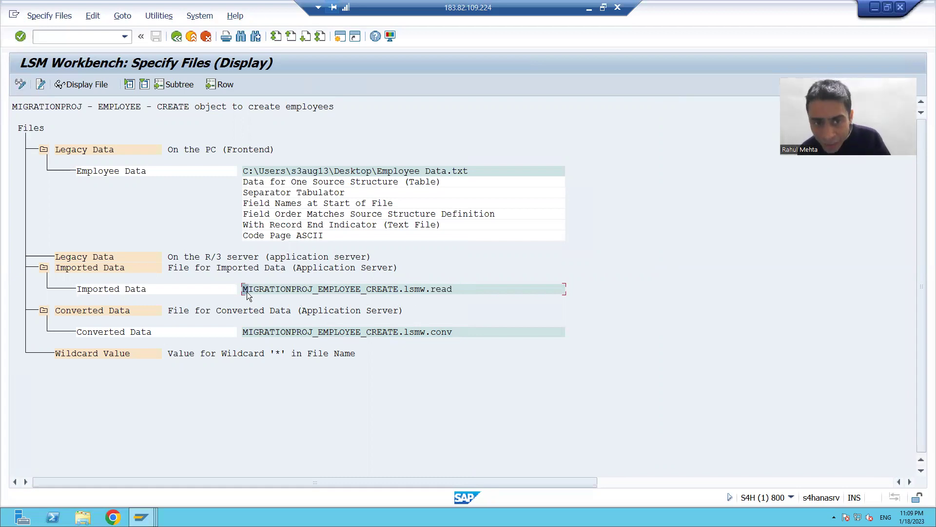
pyautogui.moveTo(289, 287); pyautogui.dragTo(428, 288)
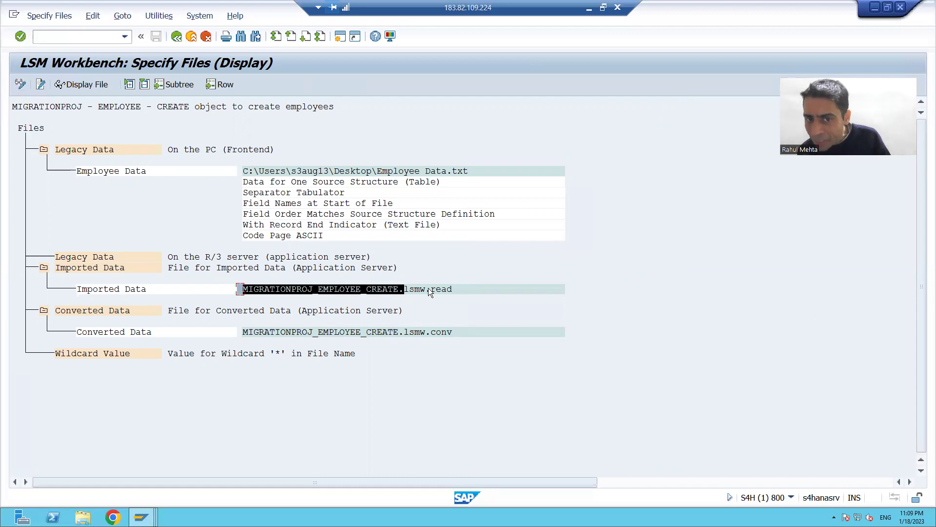
pyautogui.click(452, 287)
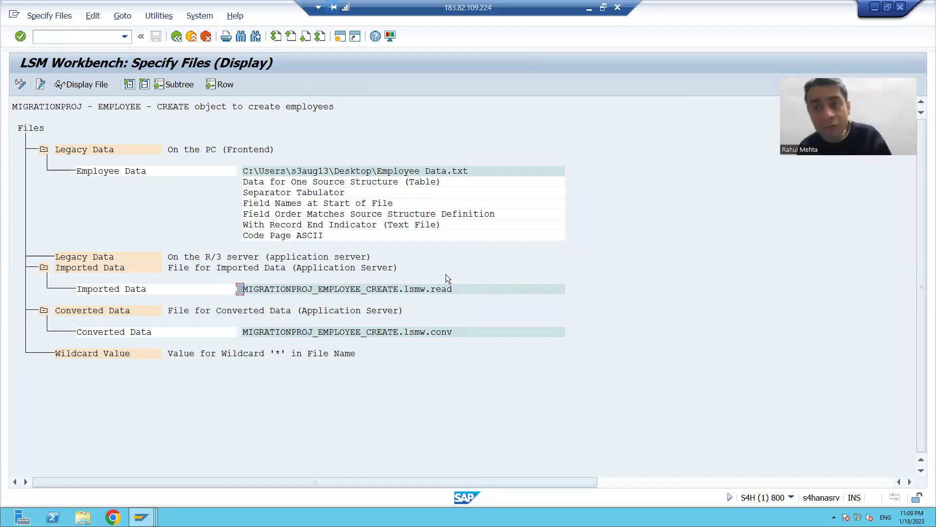
pyautogui.moveTo(243, 333); pyautogui.dragTo(451, 334)
pyautogui.click(453, 330)
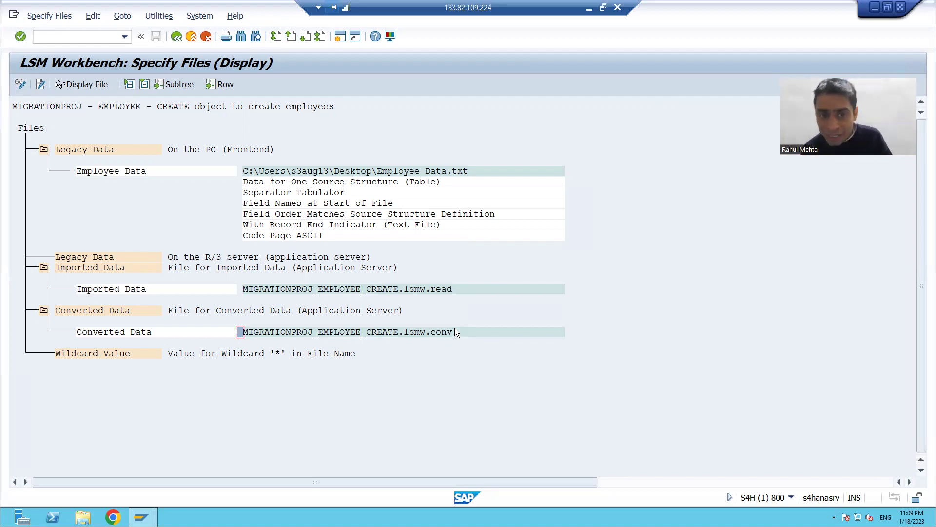
pyautogui.moveTo(242, 289); pyautogui.dragTo(453, 288)
pyautogui.click(453, 288)
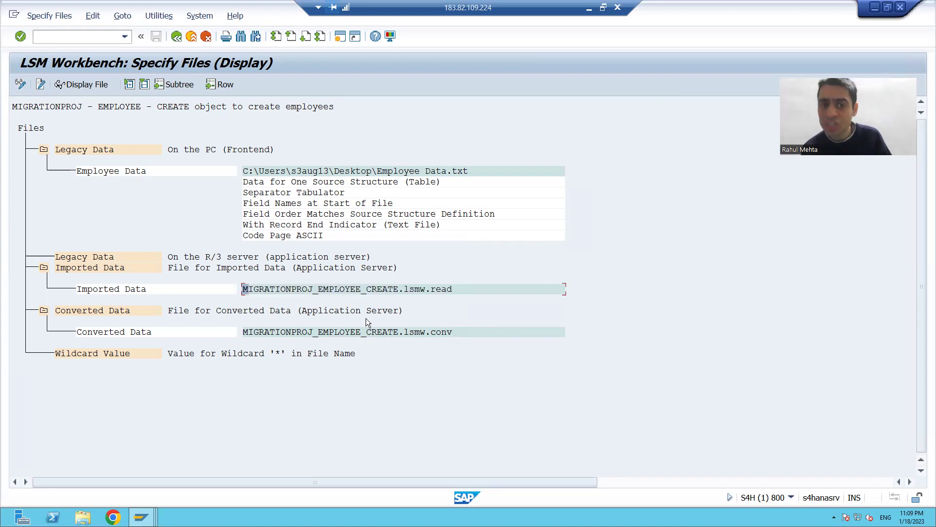
pyautogui.moveTo(243, 332); pyautogui.dragTo(456, 332)
pyautogui.click(455, 332)
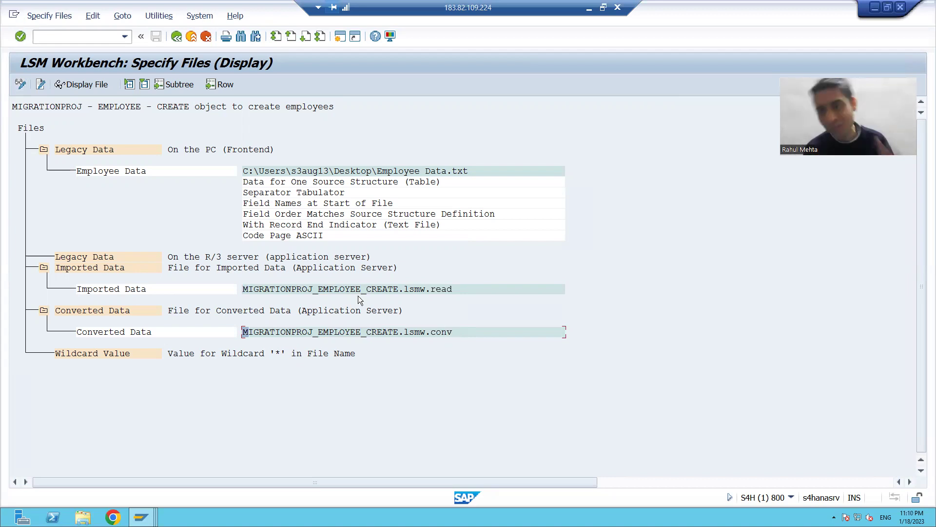
pyautogui.click(176, 36)
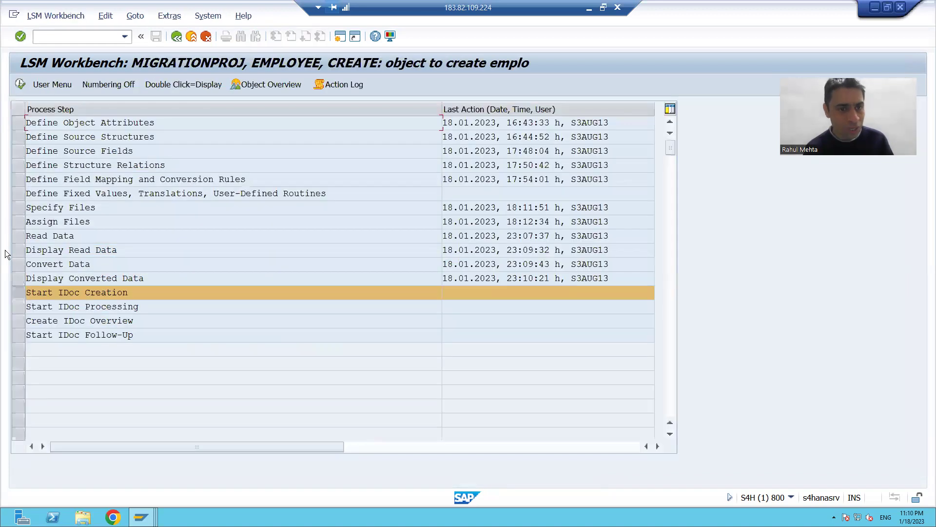
# Step: Run the Read Data step again to import the legacy employee file for all transaction numbers
pyautogui.click(19, 238)
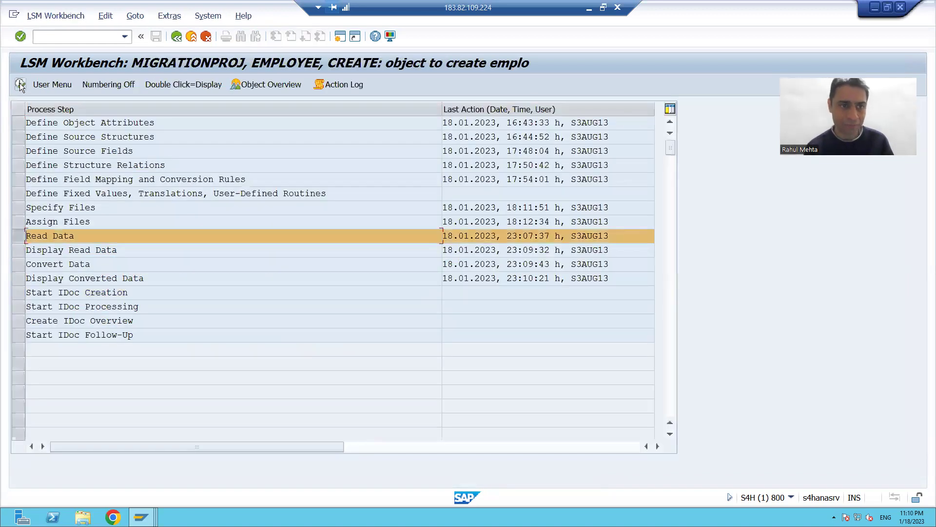
pyautogui.click(20, 84)
pyautogui.click(19, 83)
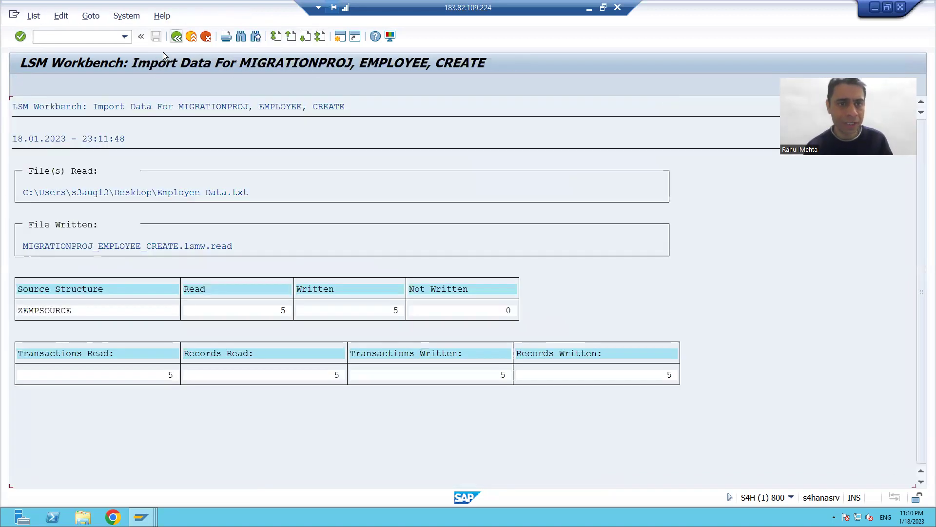
# Step: Display the imported records of MIGRATIONPROJ_EMPLOYEE_CREATE.lsmw.read over the default line range, and return to the process steps
pyautogui.press('F3')
pyautogui.click(176, 36)
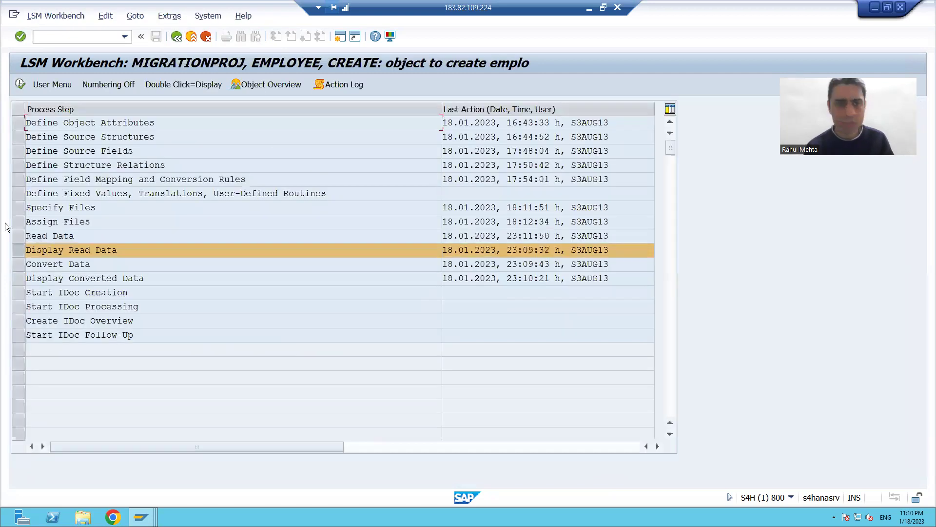
pyautogui.click(20, 83)
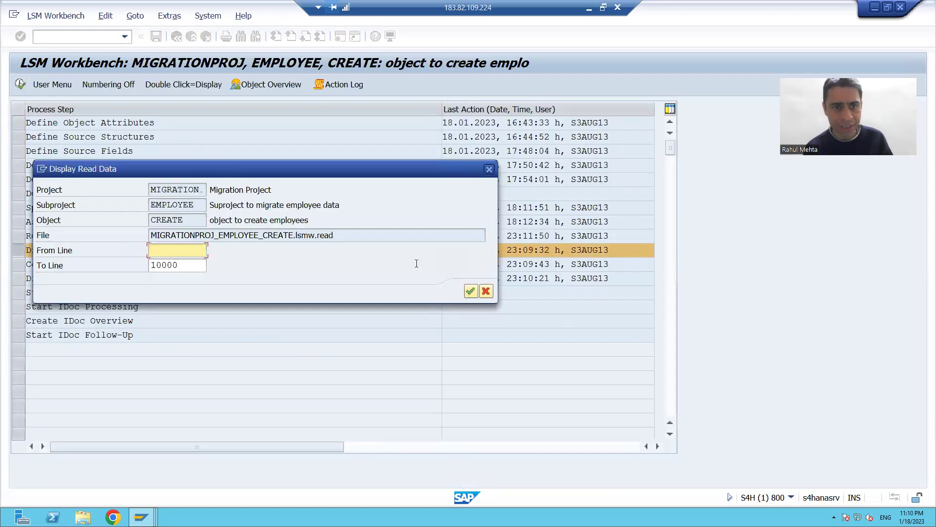
pyautogui.click(471, 291)
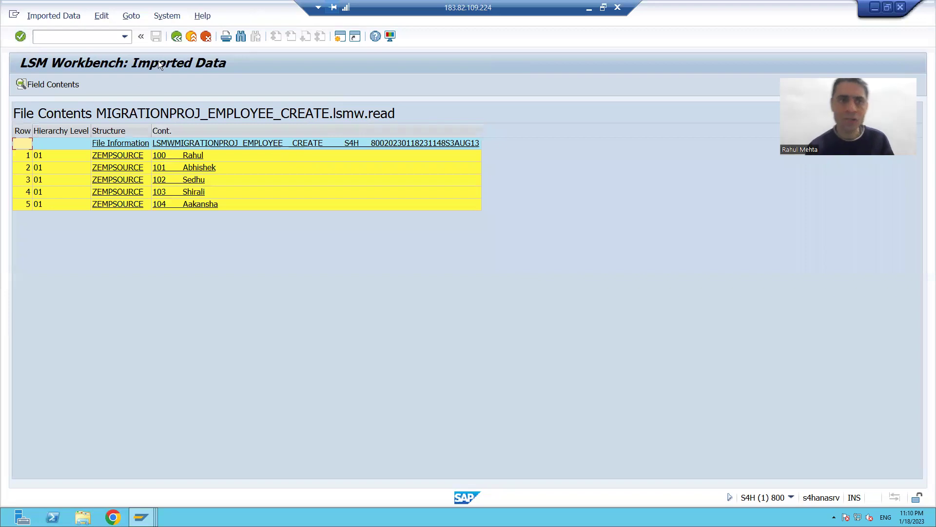
pyautogui.press('F3')
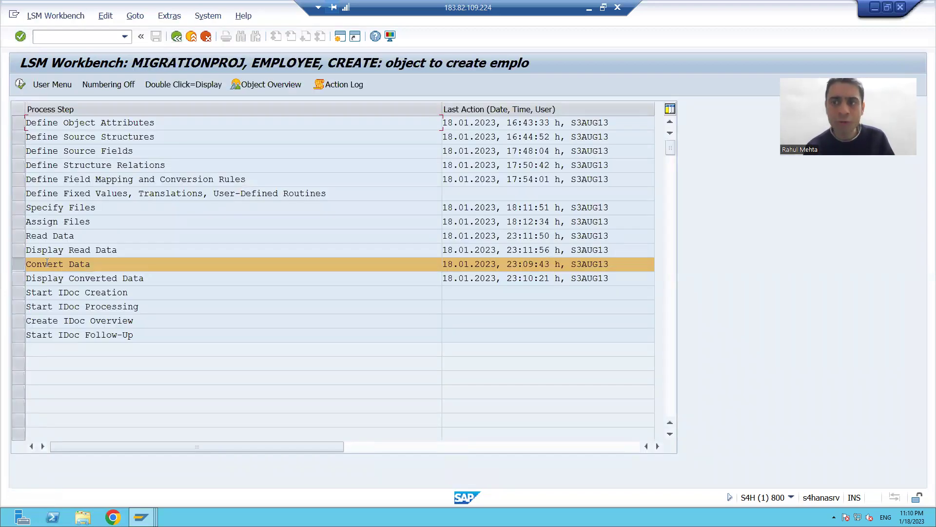
# Step: Run the Read Data step again for all transaction numbers, checking the name of the written file before returning to the process steps
pyautogui.click(23, 237)
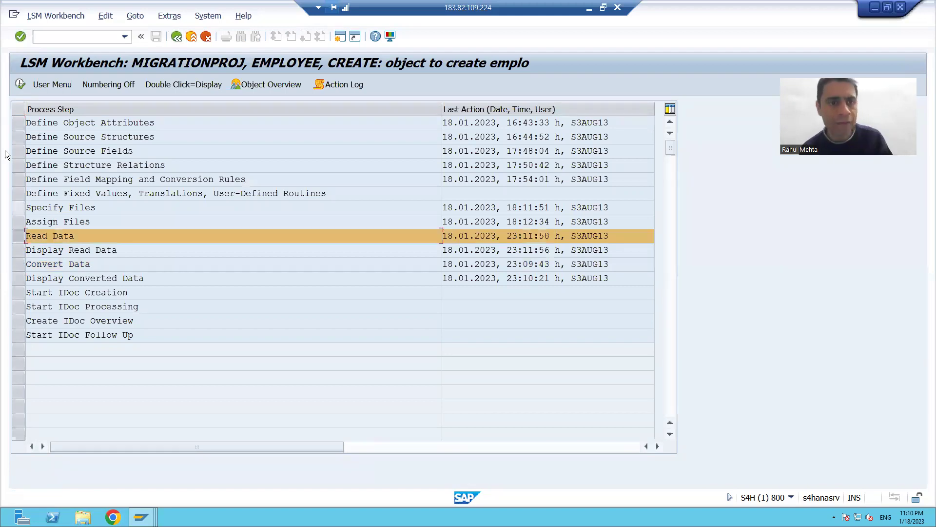
pyautogui.click(20, 84)
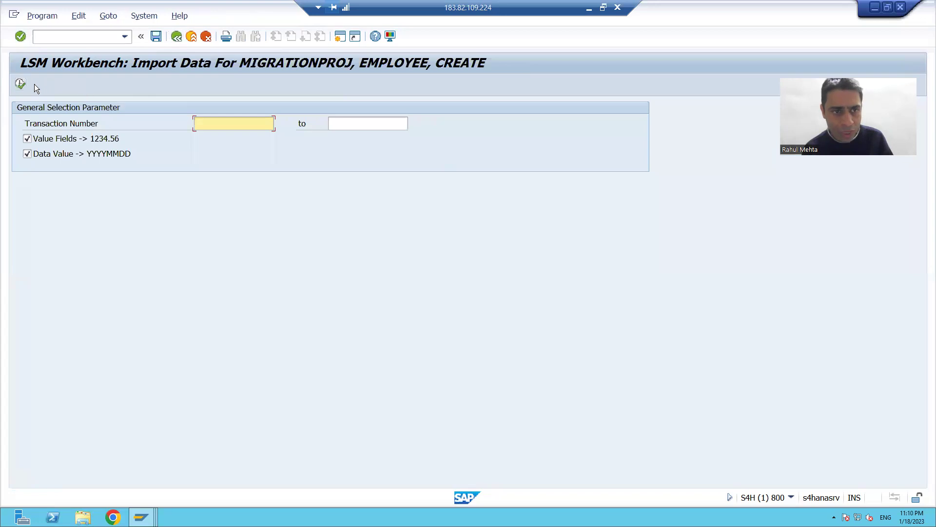
pyautogui.click(21, 84)
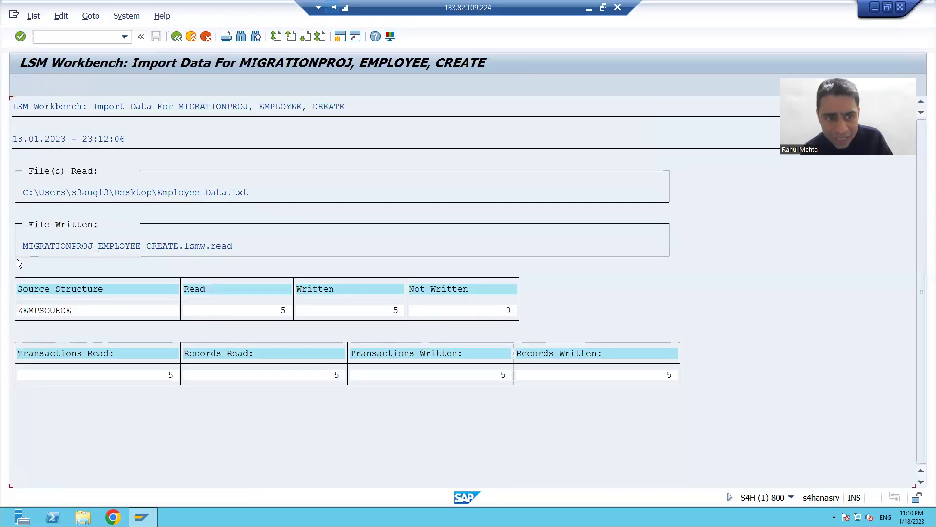
pyautogui.moveTo(22, 247); pyautogui.dragTo(204, 246)
pyautogui.click(26, 261)
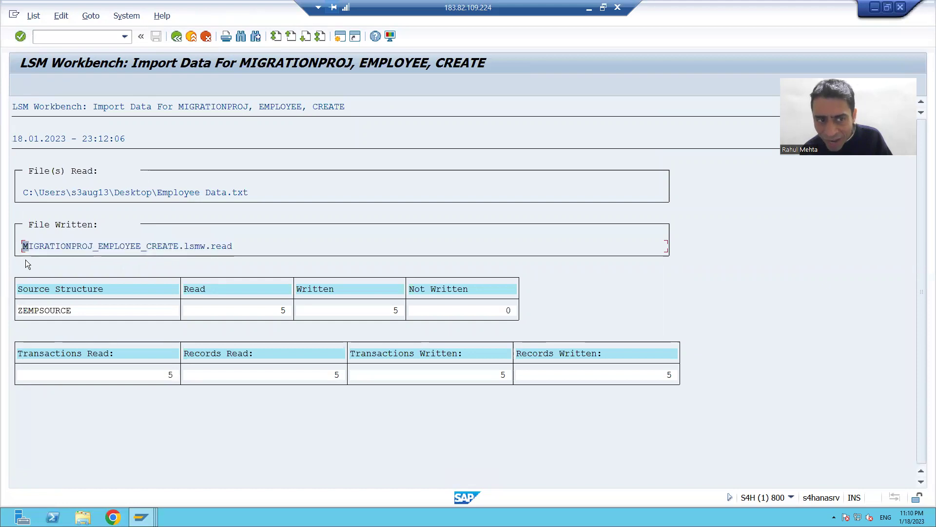
pyautogui.moveTo(26, 248); pyautogui.dragTo(232, 248)
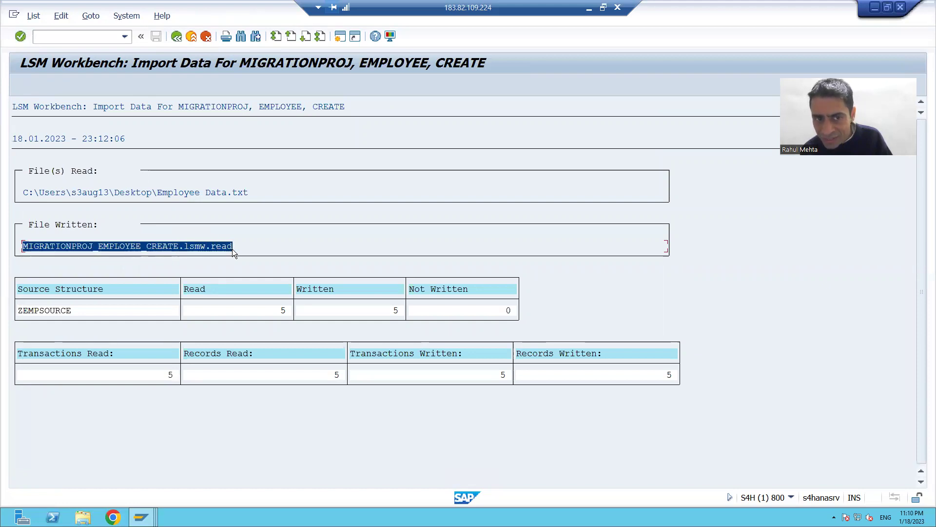
pyautogui.click(24, 248)
pyautogui.moveTo(24, 248); pyautogui.dragTo(157, 214)
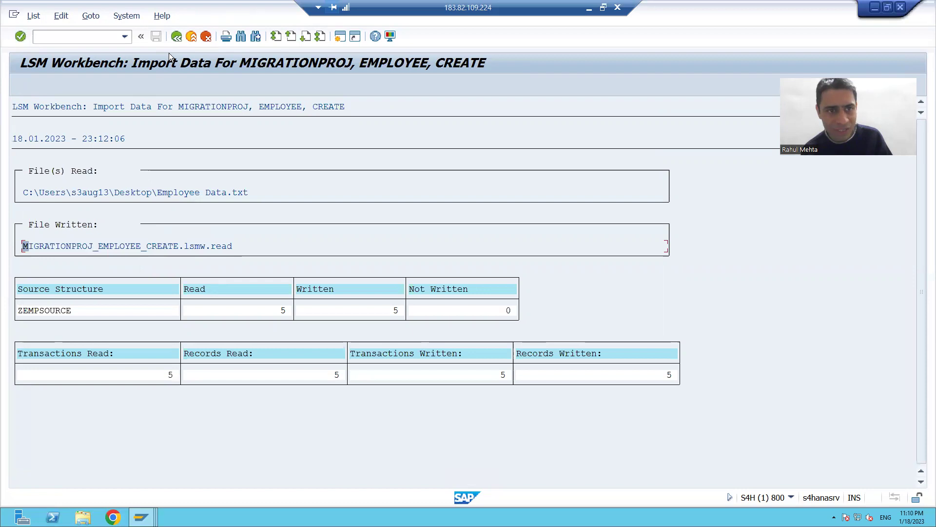
pyautogui.press('F3')
pyautogui.press('F3')
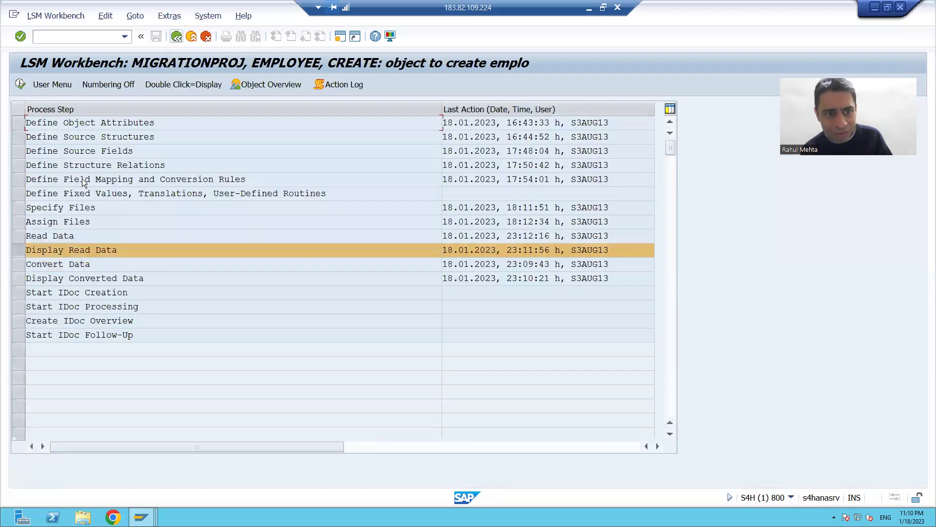
# Step: Run the Convert Data step with the Create File output for all transaction numbers and copy the written .lsmw.conv file name
pyautogui.click(18, 267)
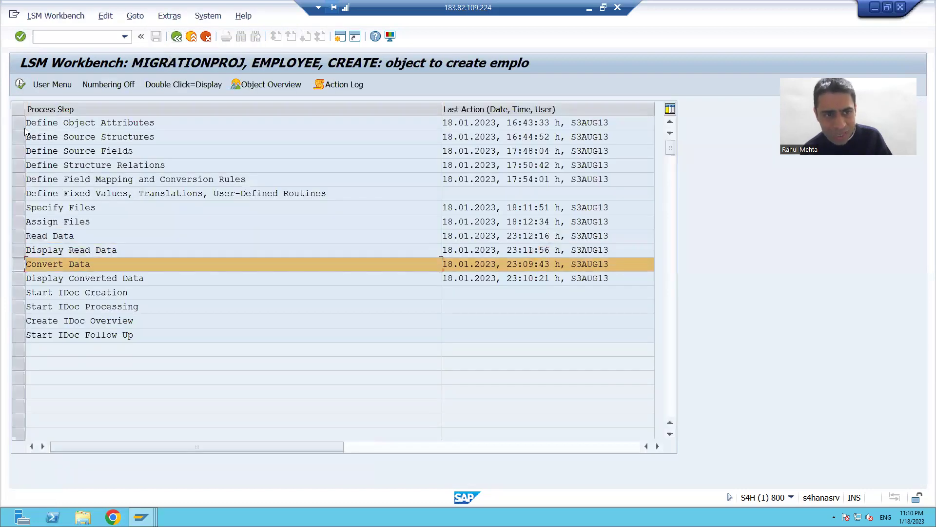
pyautogui.click(20, 84)
pyautogui.click(20, 84)
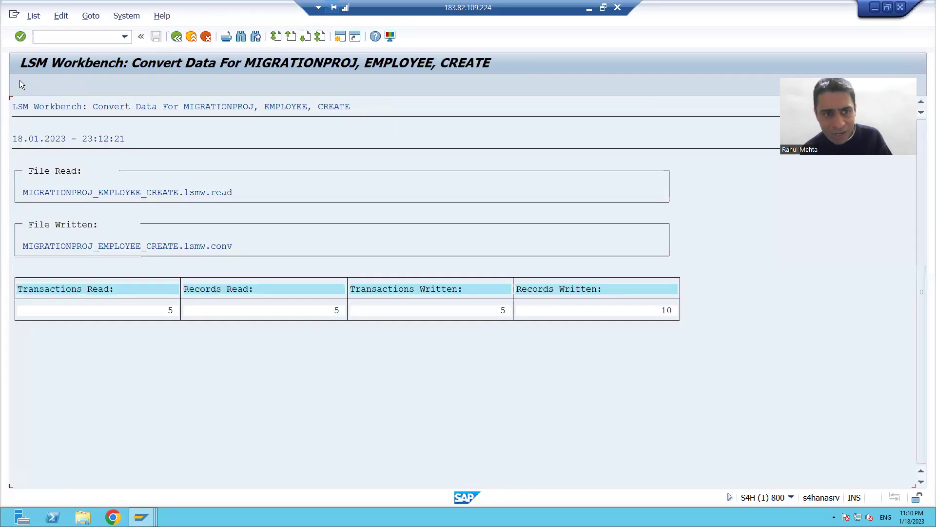
pyautogui.moveTo(23, 247); pyautogui.dragTo(229, 247)
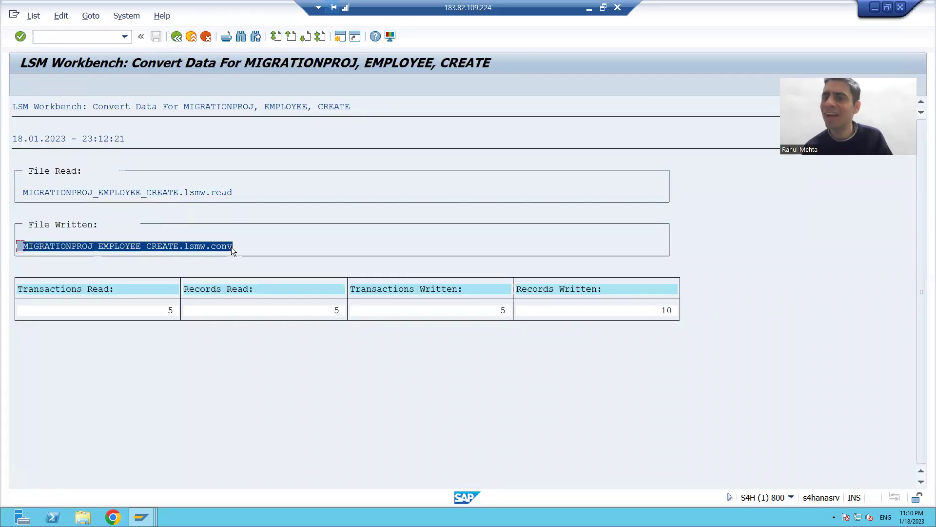
pyautogui.hotkey('ctrl', 'c')
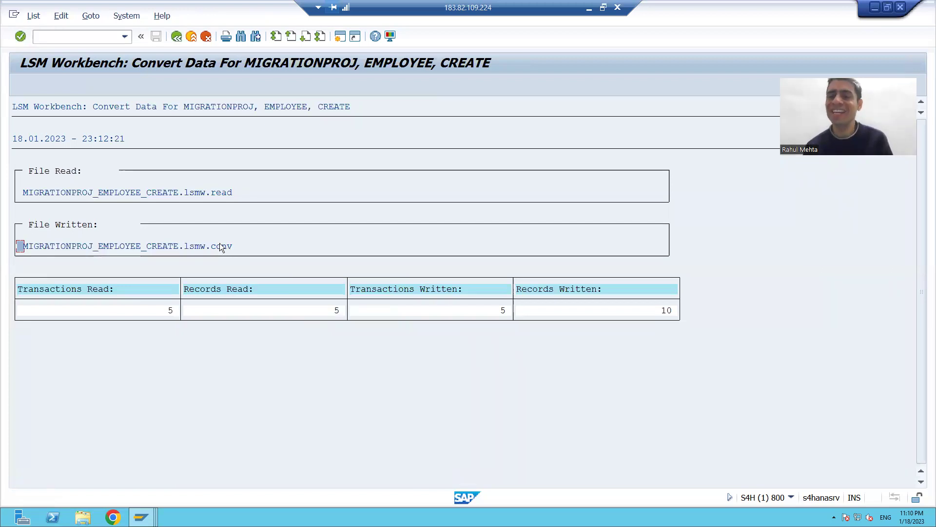
# Step: Open transaction AL11 in a new session and display the contents of the DIR_HOME directory, /usr/sap/S4H/D15/work
pyautogui.hotkey('ctrl', '/')
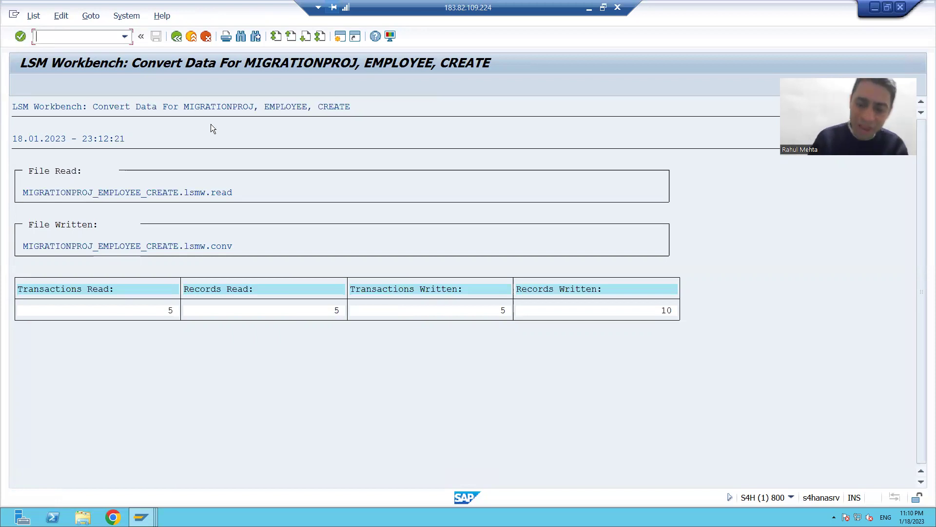
pyautogui.write('/oal11')
pyautogui.press('Return')
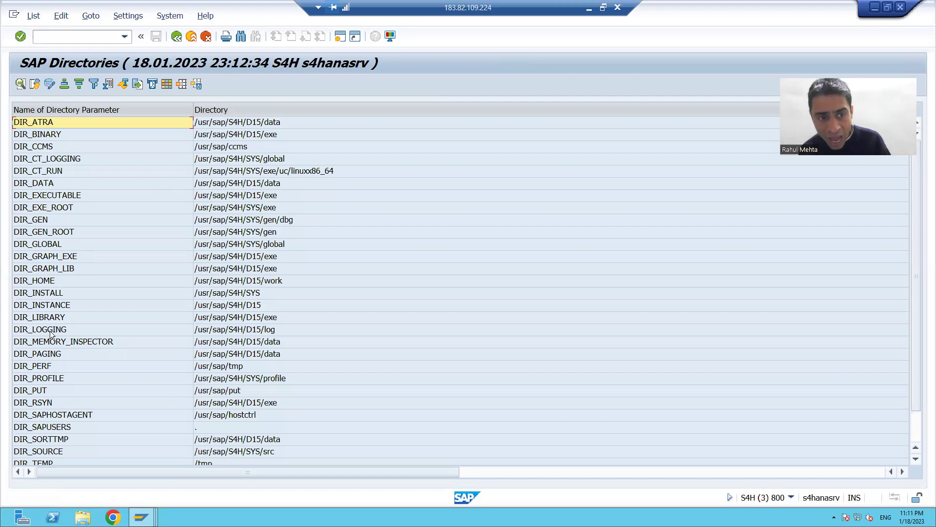
pyautogui.click(54, 281)
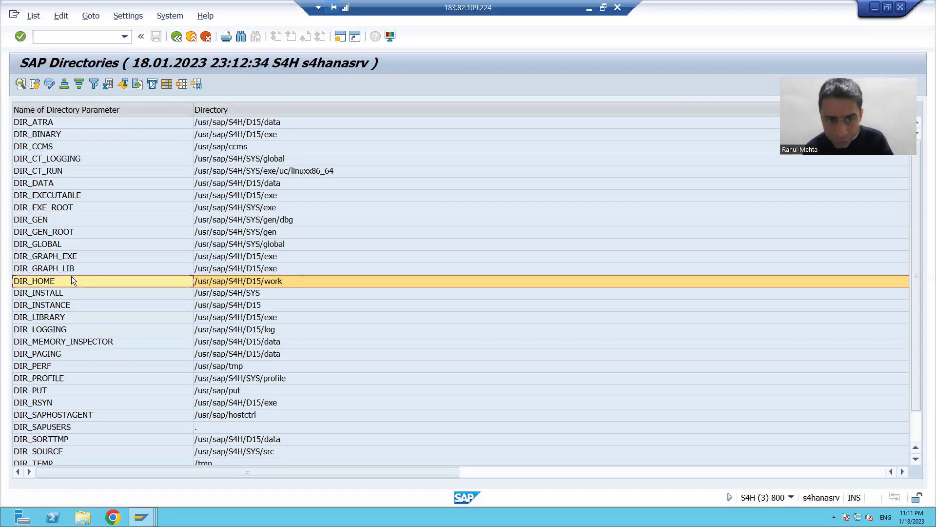
pyautogui.doubleClick(206, 281)
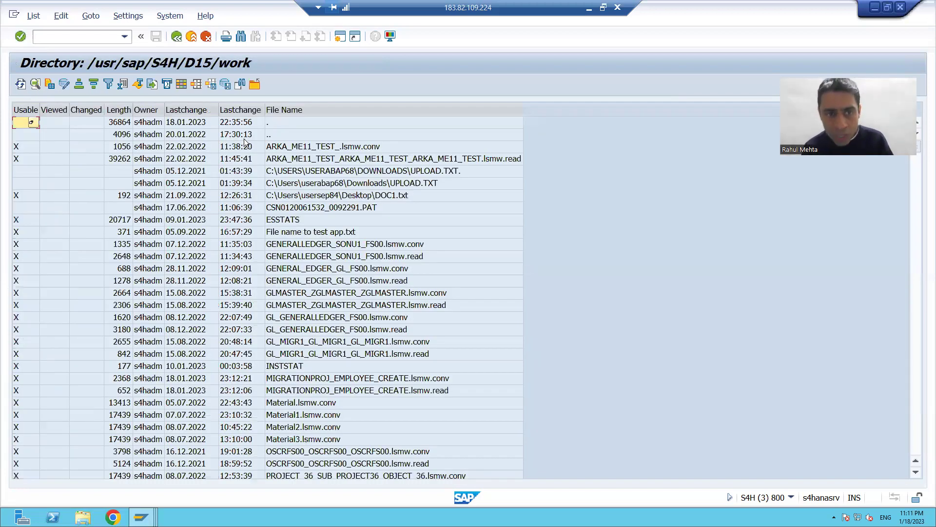
# Step: Filter the directory's file list by the last-changed date 18.01.2023
pyautogui.rightClick(201, 111)
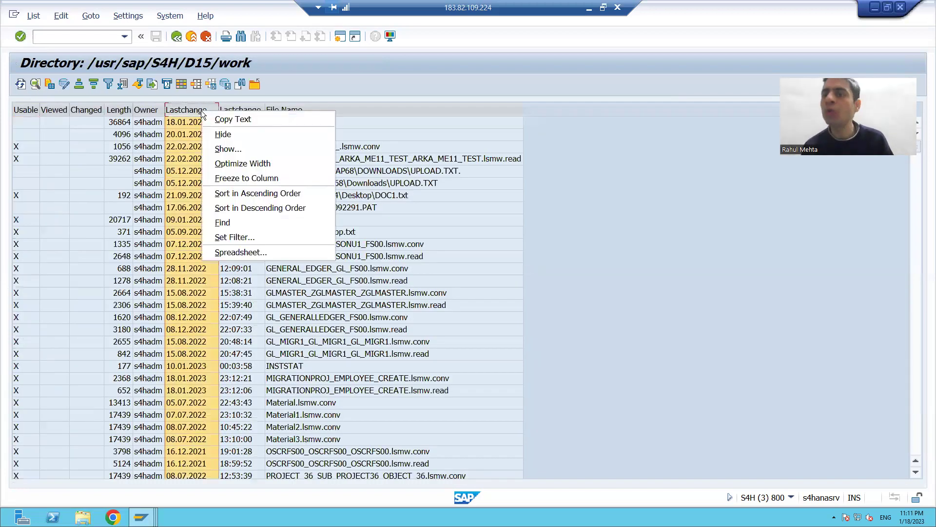
pyautogui.click(234, 237)
pyautogui.press('BackSpace')
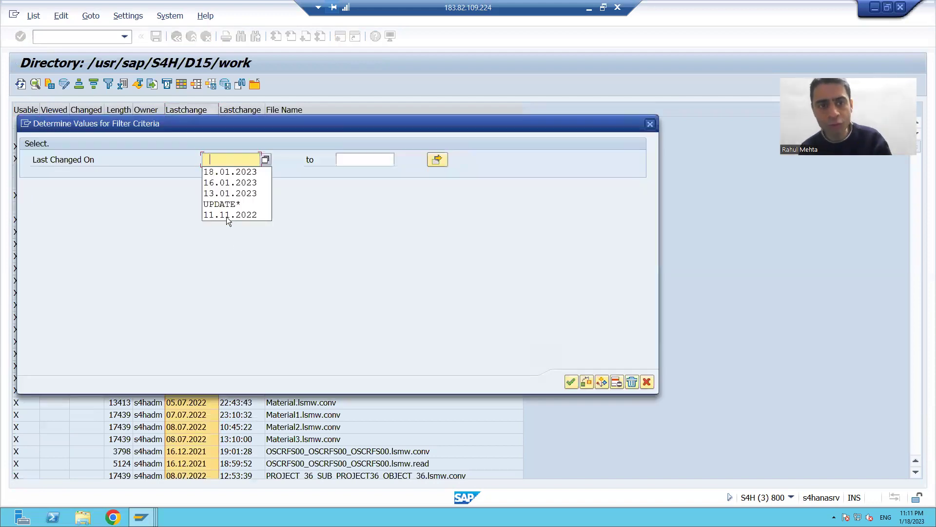
pyautogui.click(225, 172)
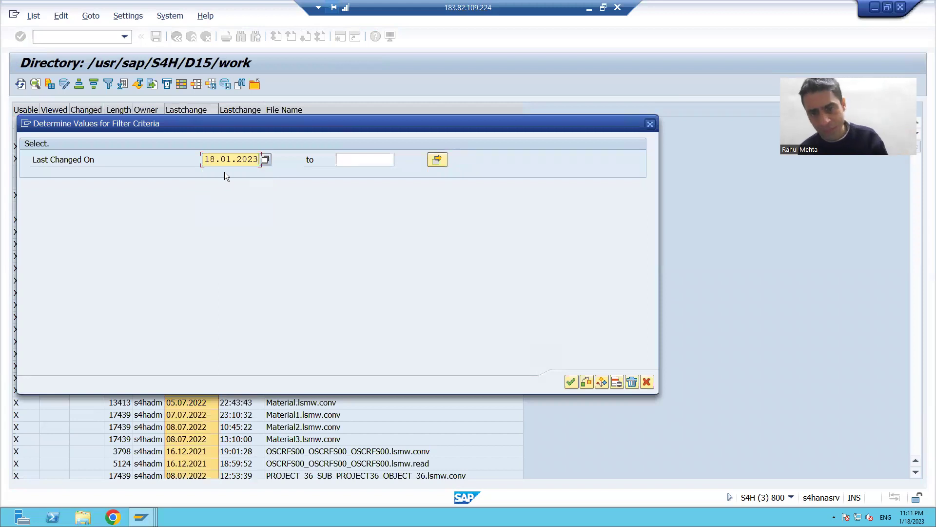
pyautogui.press('Return')
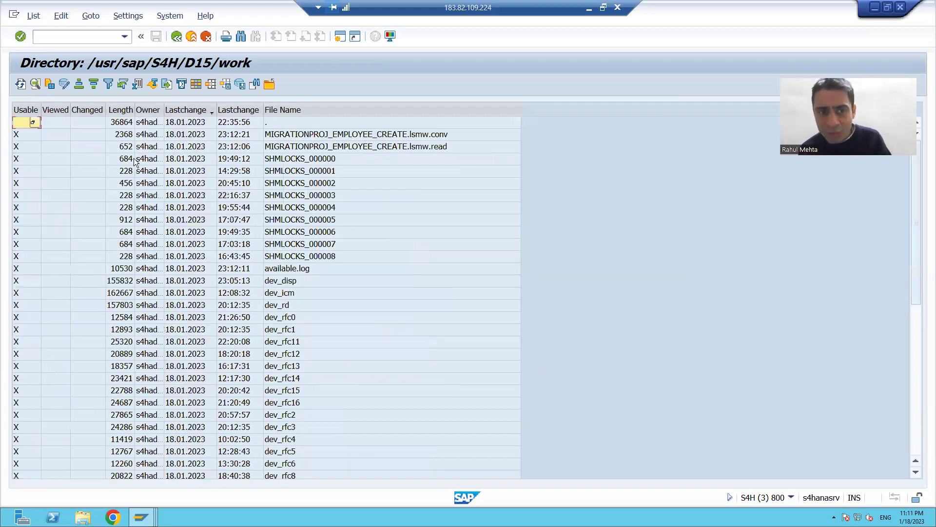
# Step: Locate the two MIGRATIONPROJ_EMPLOYEE_CREATE files in the filtered list and open the .lsmw.conv file
pyautogui.click(149, 137)
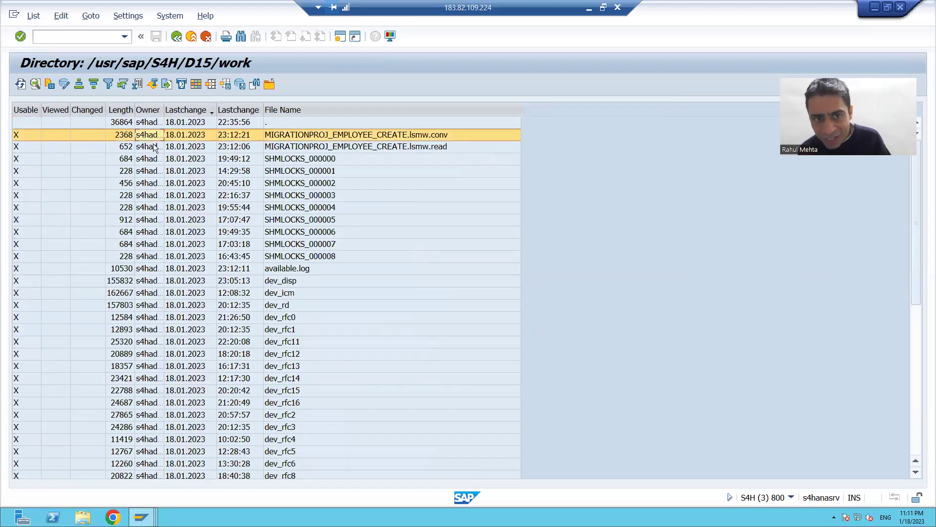
pyautogui.click(156, 147)
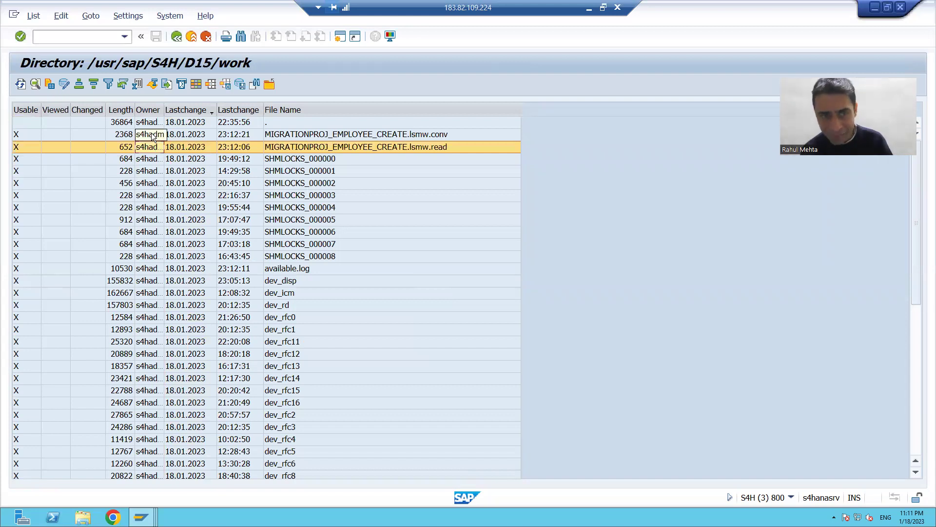
pyautogui.doubleClick(152, 135)
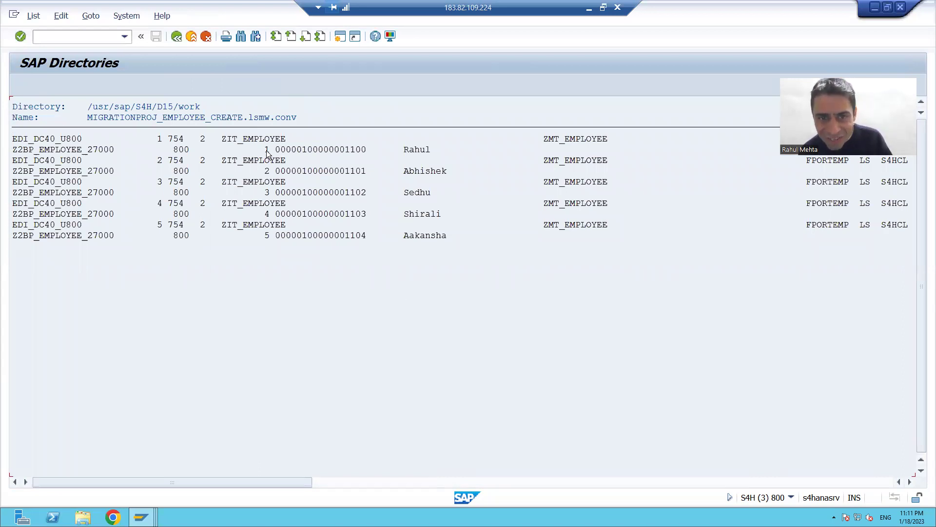
# Step: Examine the employee IDs and names in the Z2BP_EMPLOYEE_27000 records of the converted file
pyautogui.click(353, 150)
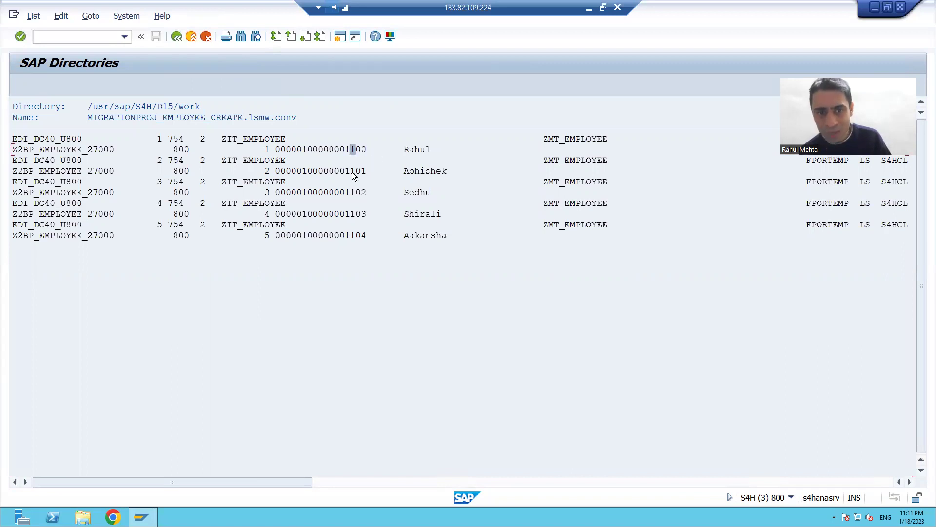
pyautogui.click(354, 170)
pyautogui.moveTo(393, 171); pyautogui.dragTo(453, 172)
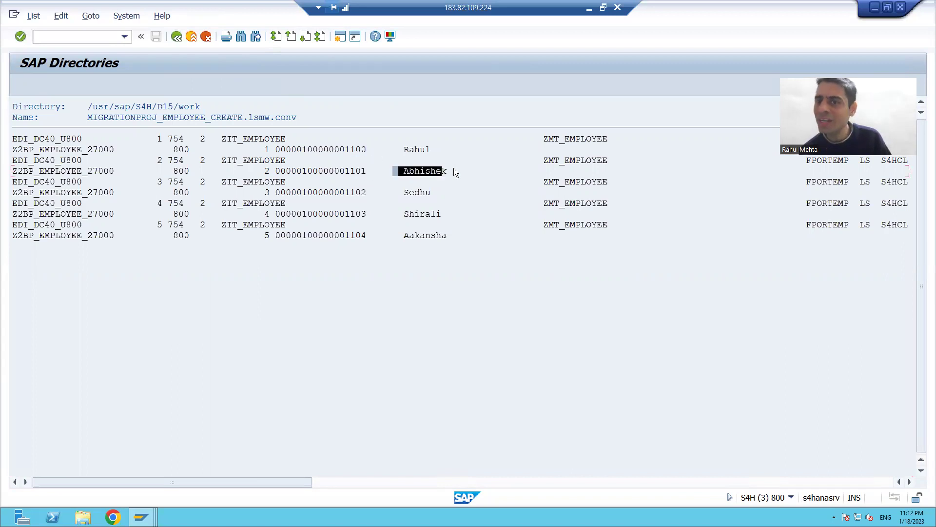
pyautogui.hotkey('ctrl', 'c')
pyautogui.click(354, 194)
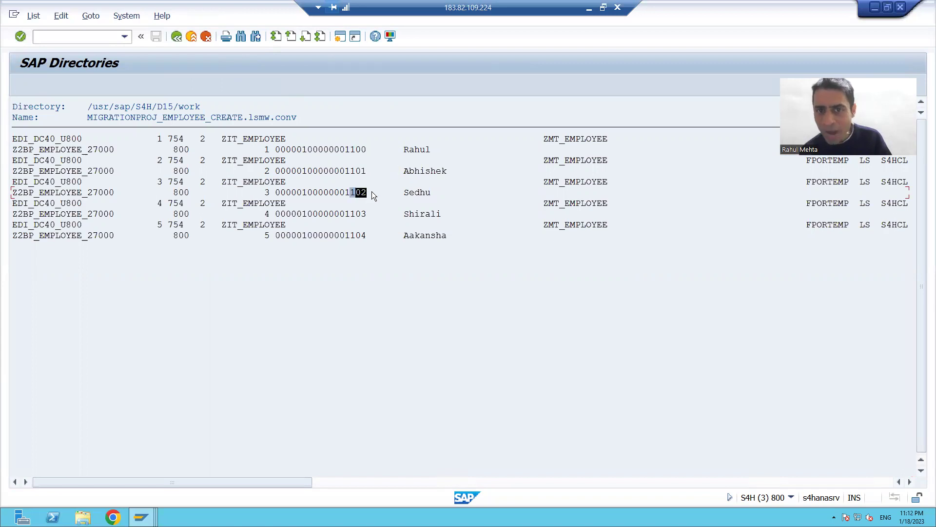
pyautogui.click(407, 193)
pyautogui.click(352, 214)
pyautogui.click(426, 215)
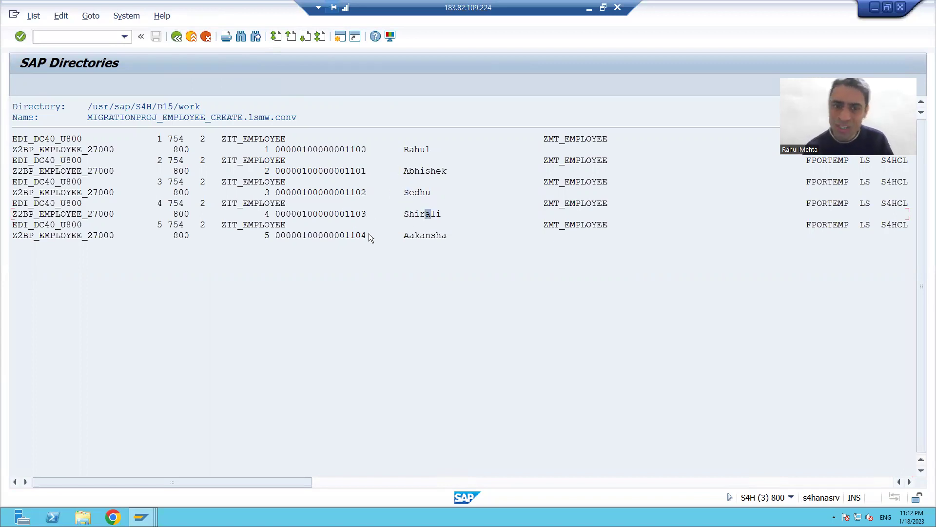
pyautogui.click(355, 237)
pyautogui.moveTo(406, 236); pyautogui.dragTo(458, 236)
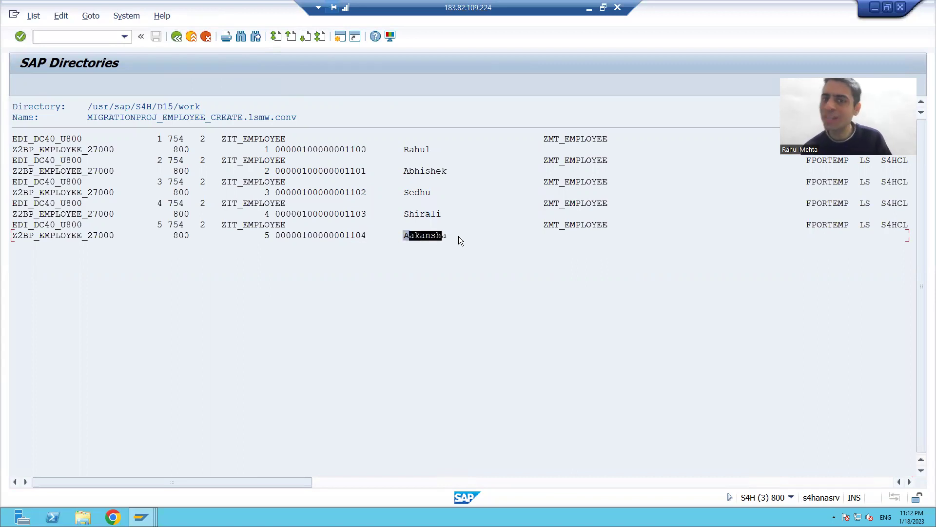
pyautogui.hotkey('ctrl', 'c')
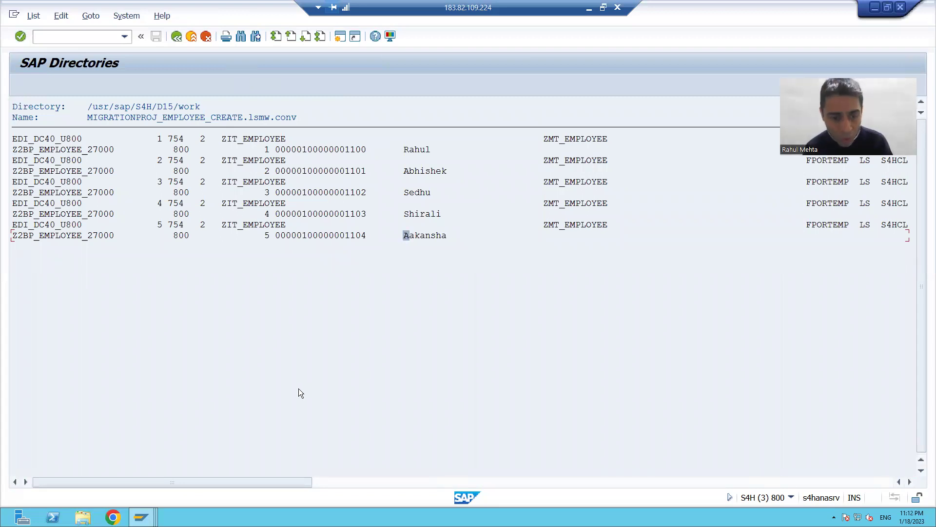
# Step: Switch back to the LSM Workbench session and leave the Convert Data results for the selection screen
pyautogui.click(141, 516)
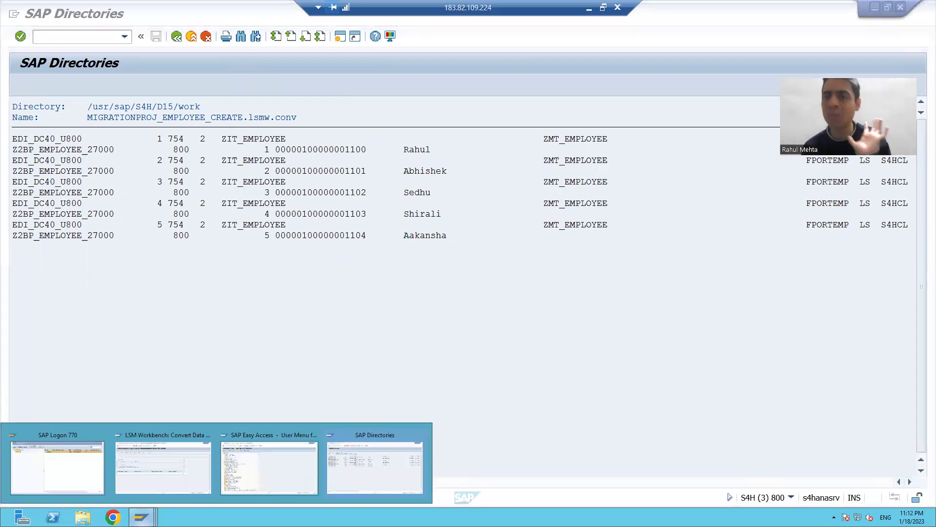
pyautogui.click(152, 473)
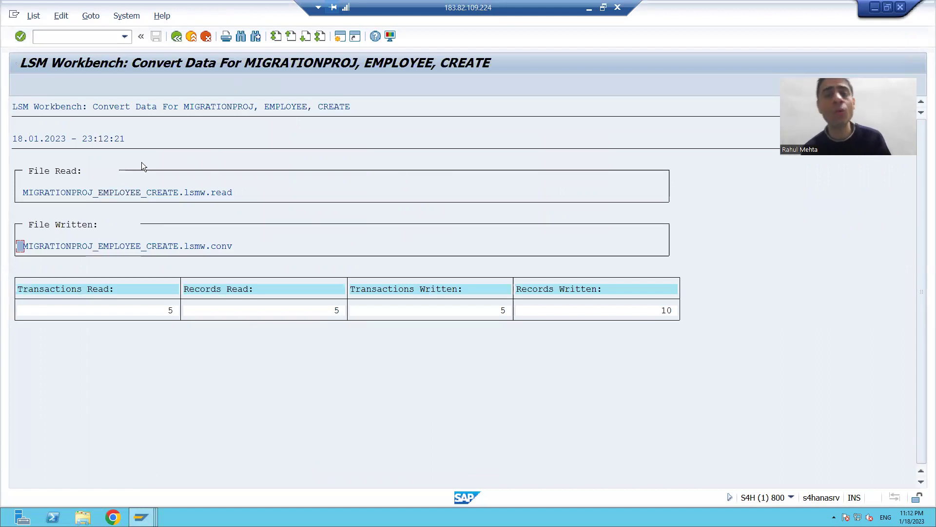
pyautogui.click(176, 36)
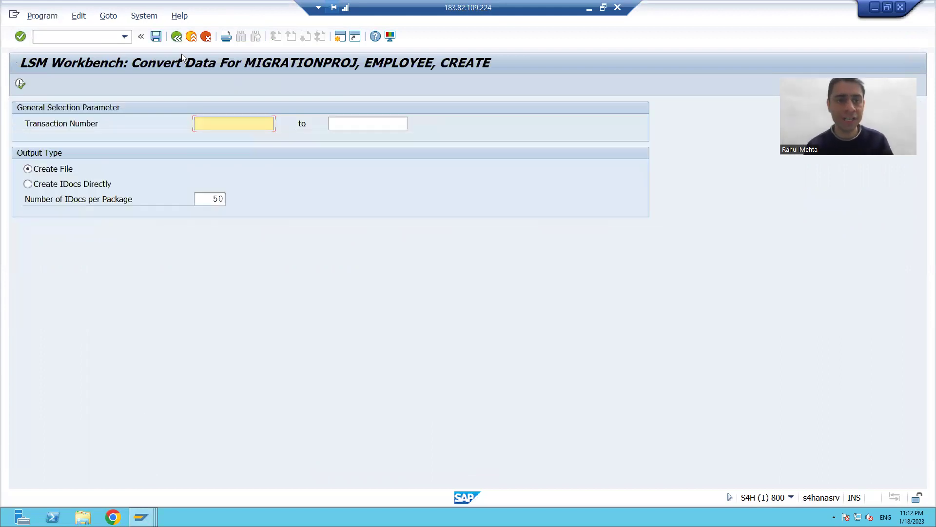
# Step: Return to the process steps and display the converted data of MIGRATIONPROJ_EMPLOYEE_CREATE.lsmw.conv with the default line range
pyautogui.click(176, 36)
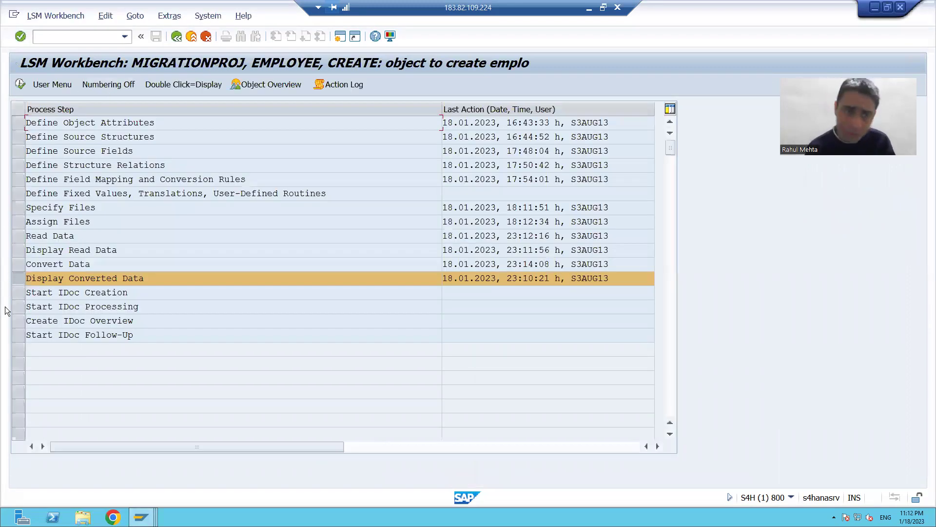
pyautogui.click(19, 85)
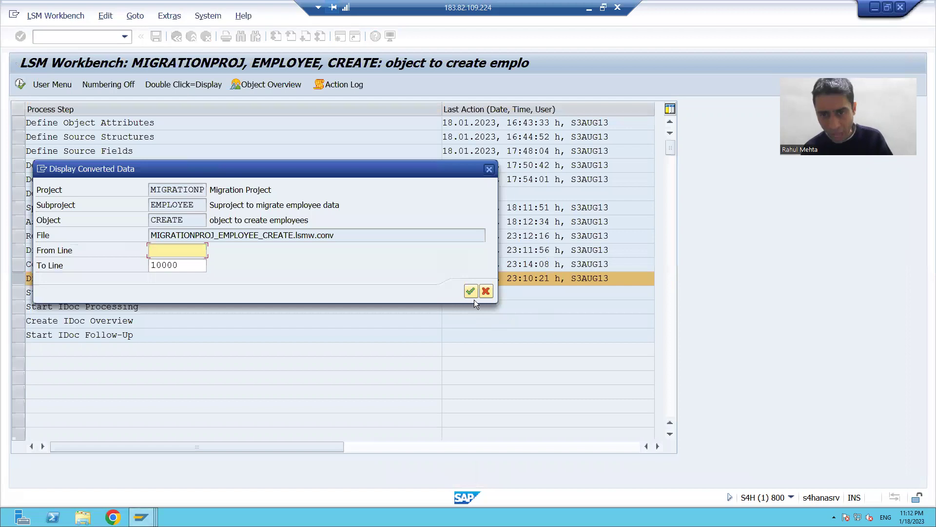
pyautogui.click(472, 292)
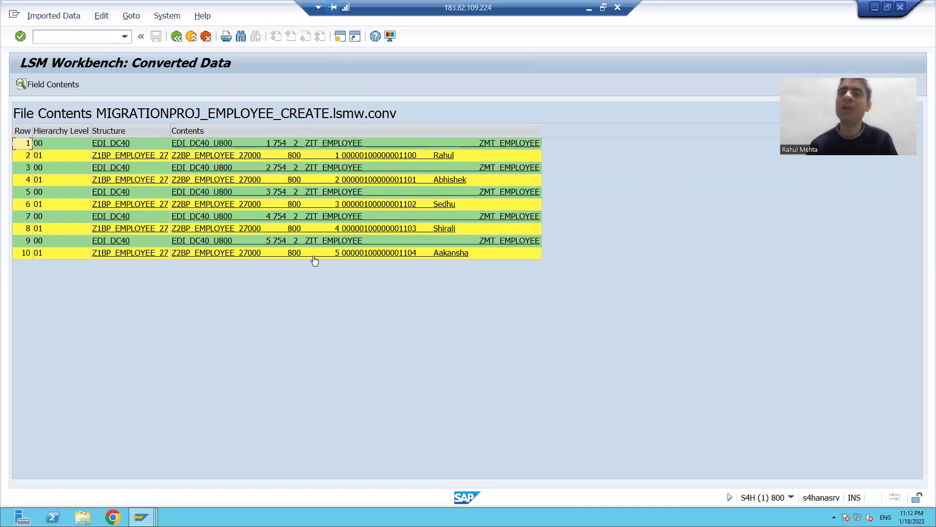
# Step: Open the first EDI_DC40 control record and examine its basic type, message type, direction, and sender port, partner type and partner number
pyautogui.doubleClick(239, 145)
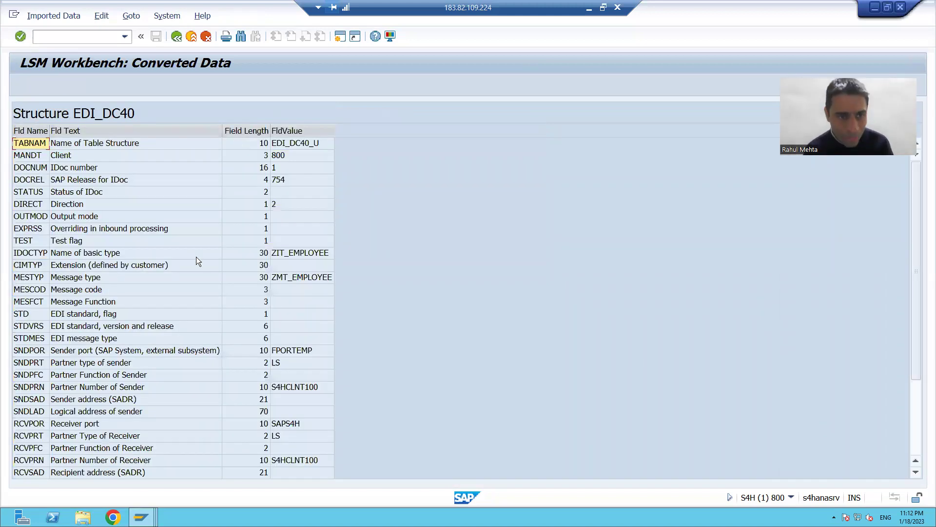
pyautogui.click(42, 250)
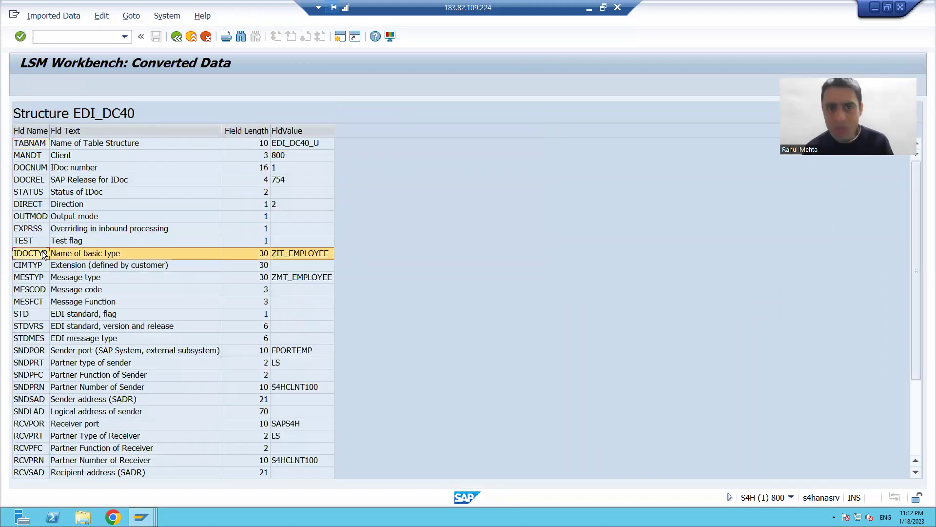
pyautogui.click(37, 278)
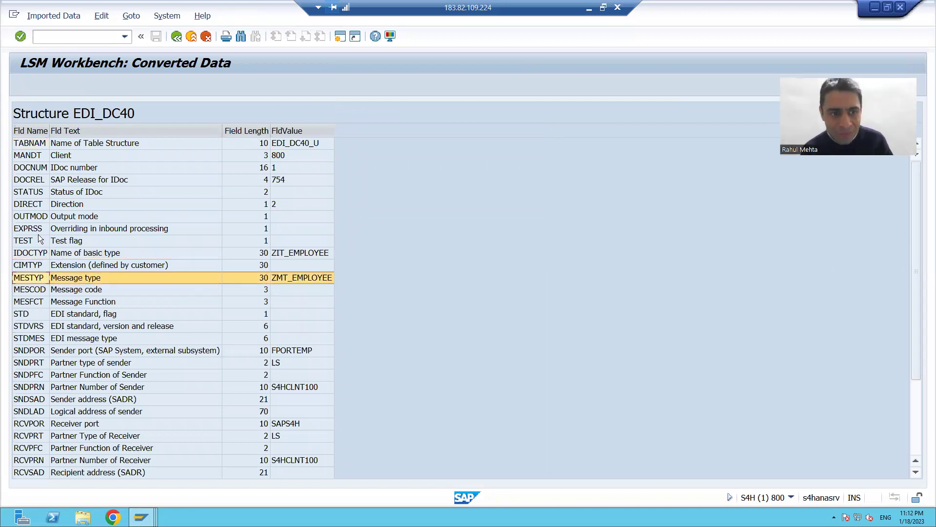
pyautogui.click(82, 204)
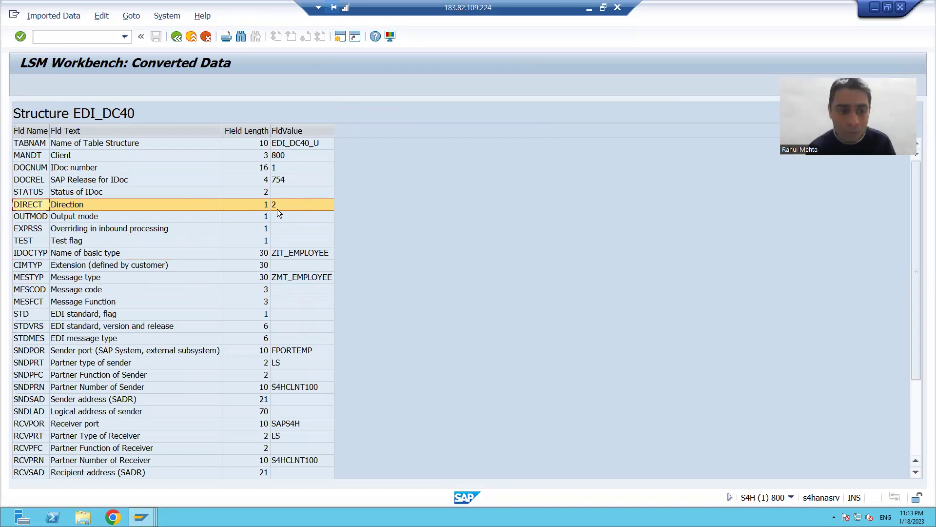
pyautogui.click(300, 351)
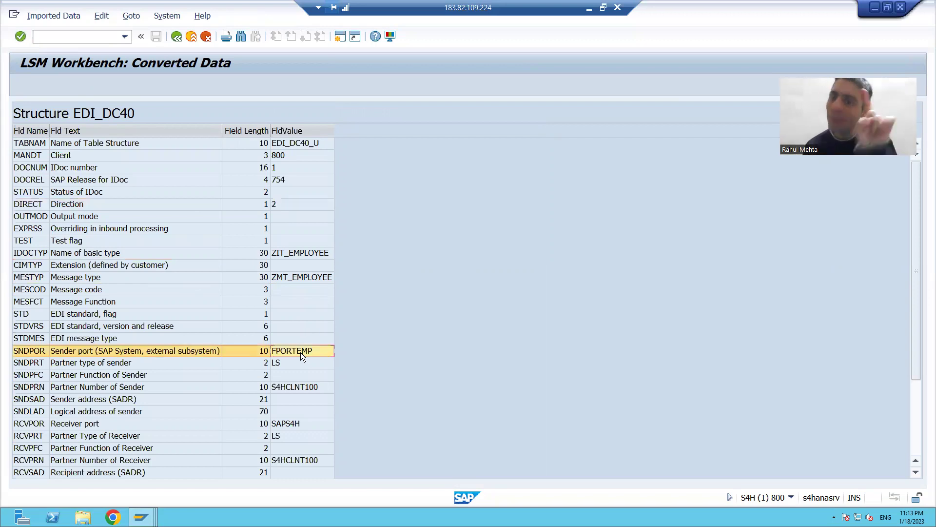
pyautogui.click(294, 366)
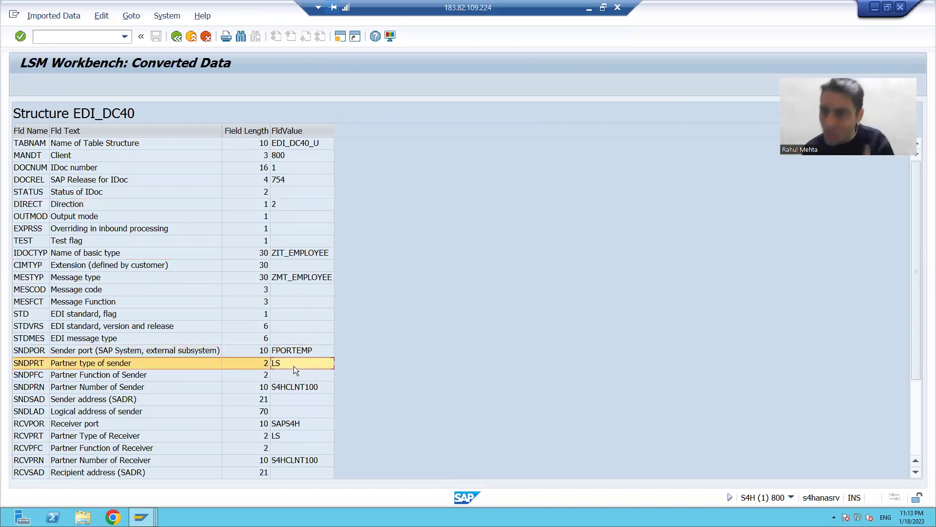
pyautogui.click(296, 389)
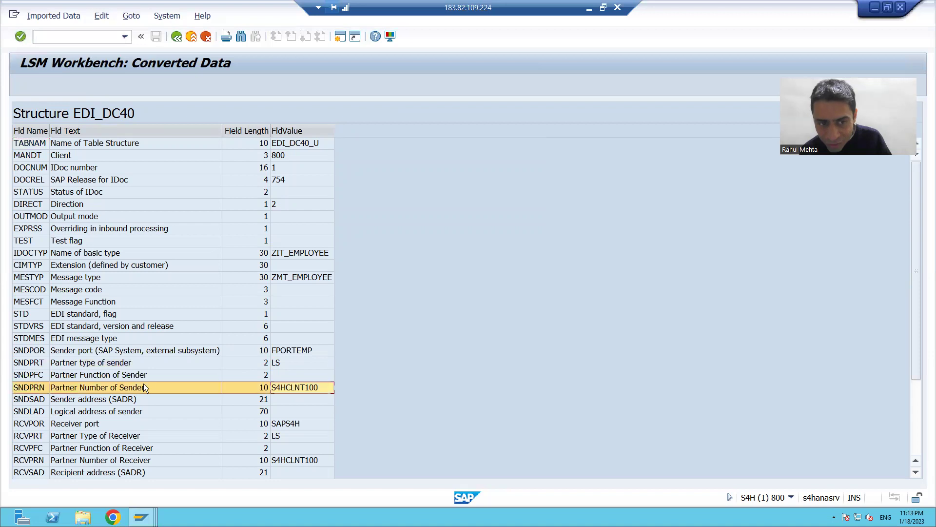